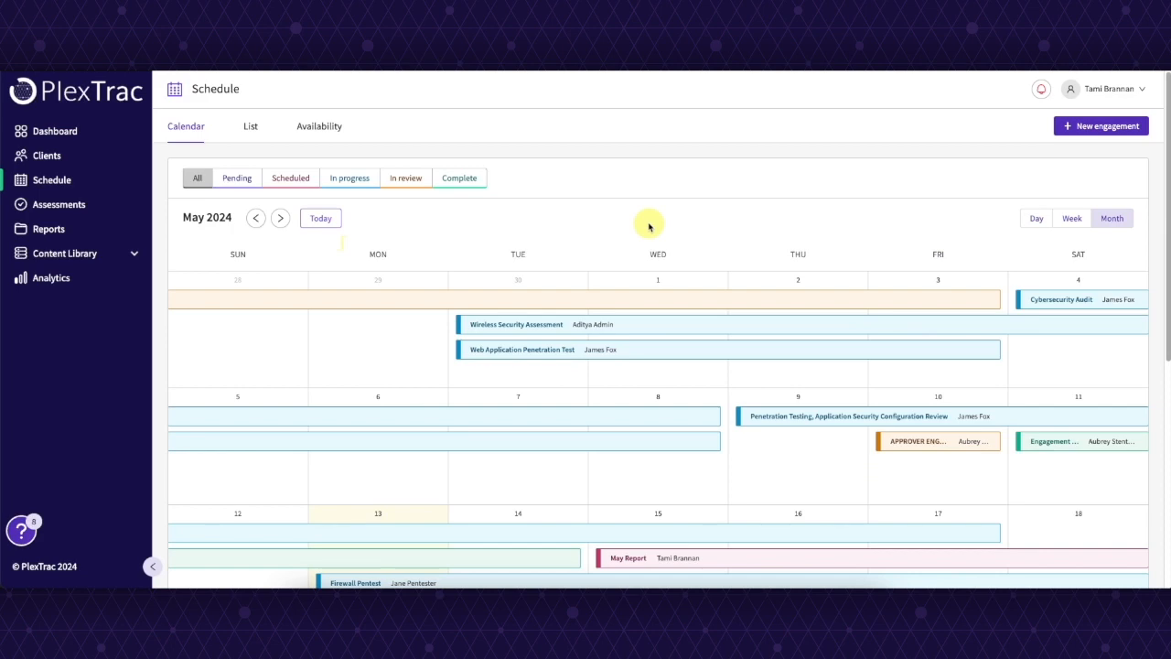
# Step: Examine the details of the Web Application Penetration Test, APPROVER ENGAGEMENT and the May 11 engagement on the May 2024 calendar
pyautogui.scroll(-1, 691, 225)
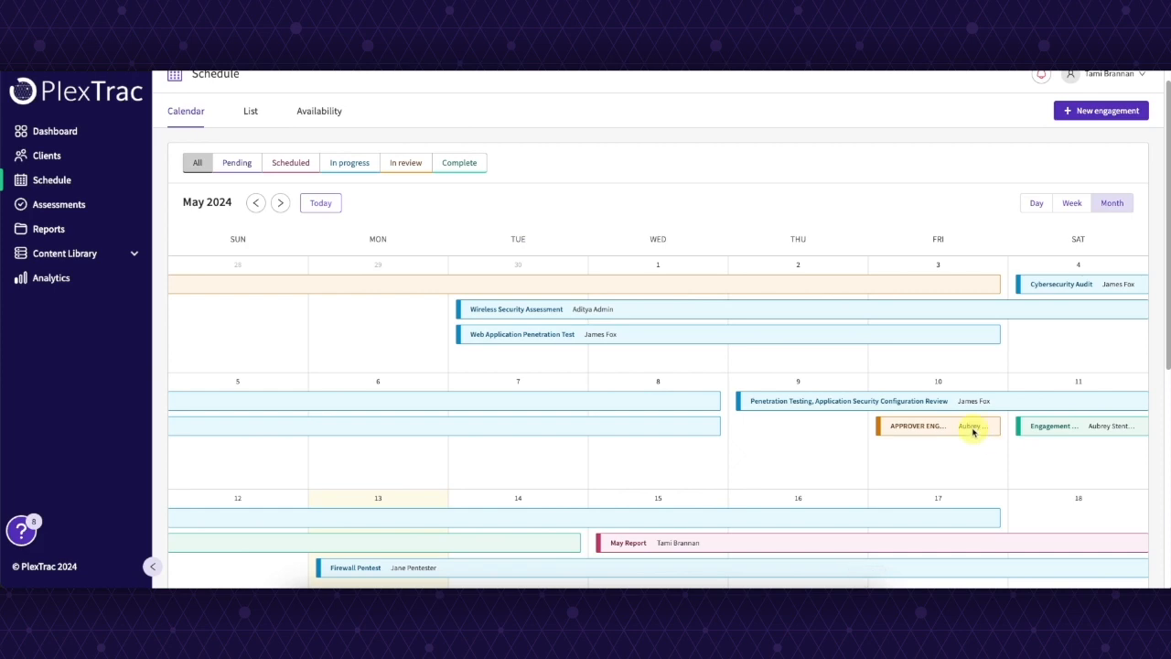
pyautogui.scroll(-2, 805, 423)
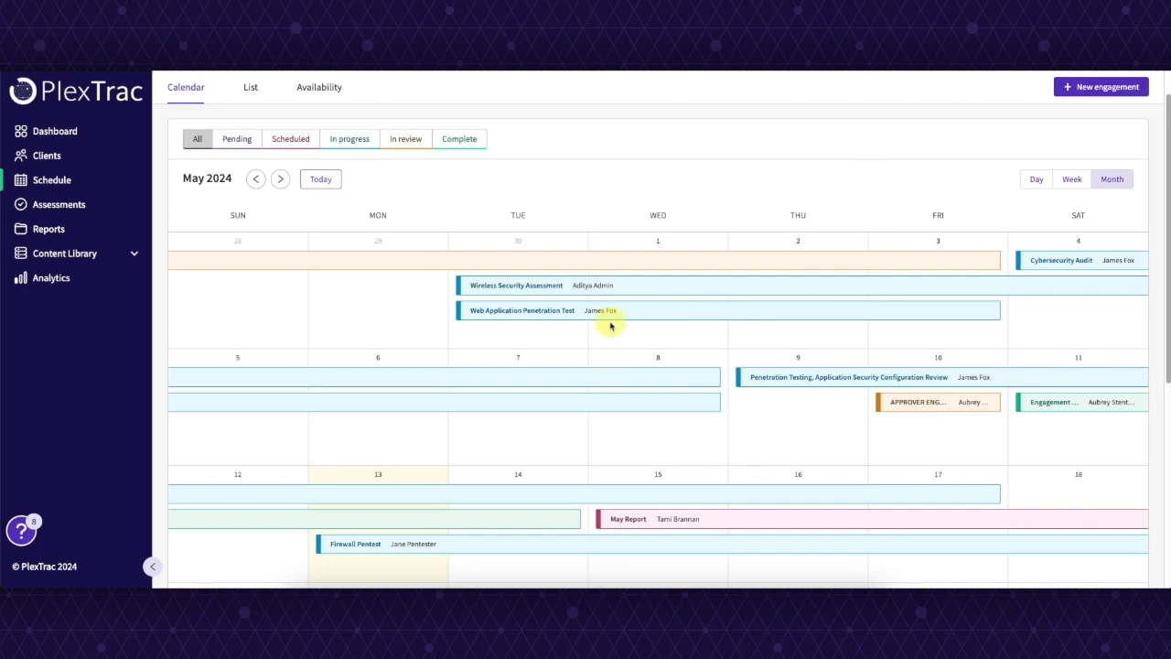
pyautogui.moveTo(600, 315)
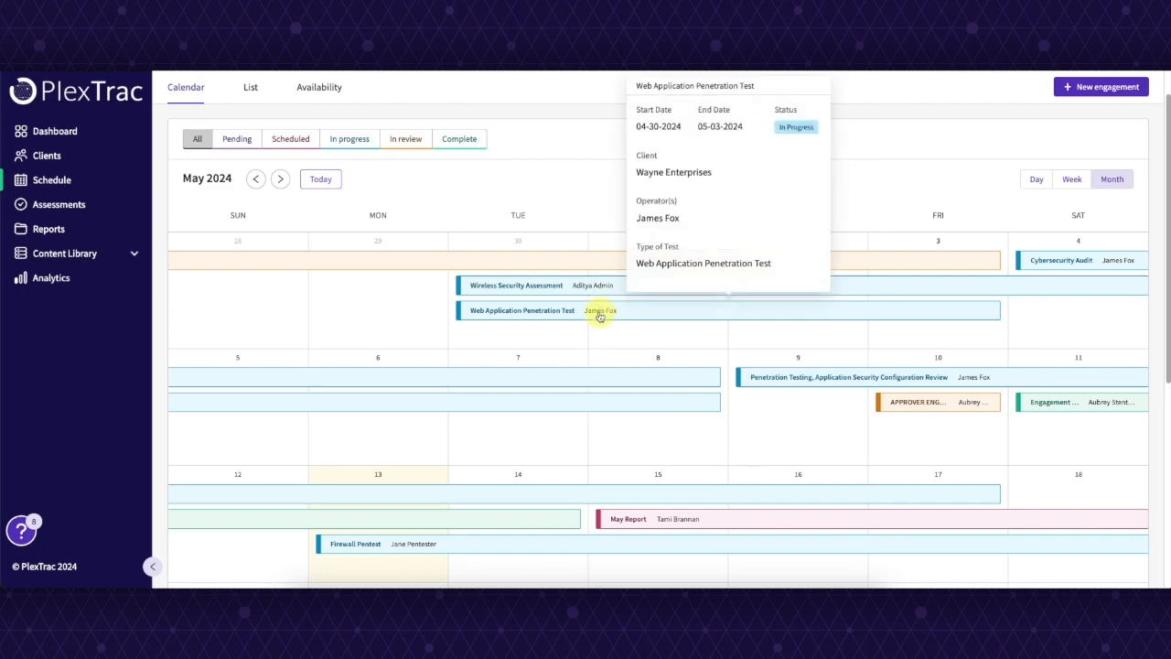
pyautogui.moveTo(977, 400)
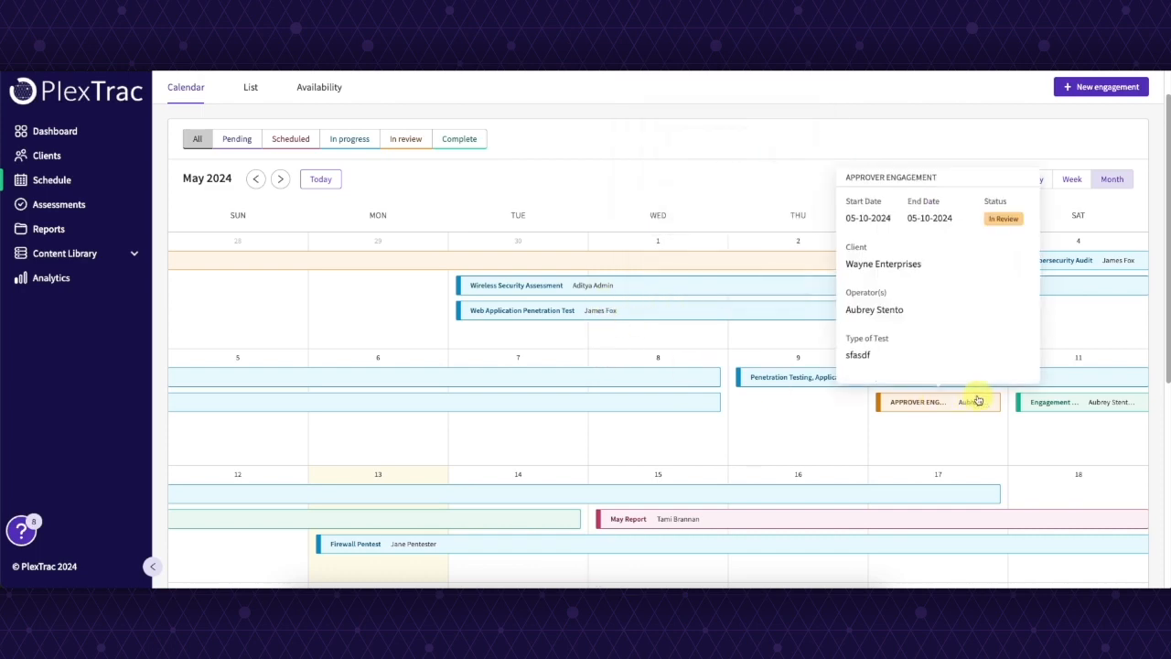
pyautogui.moveTo(1057, 404)
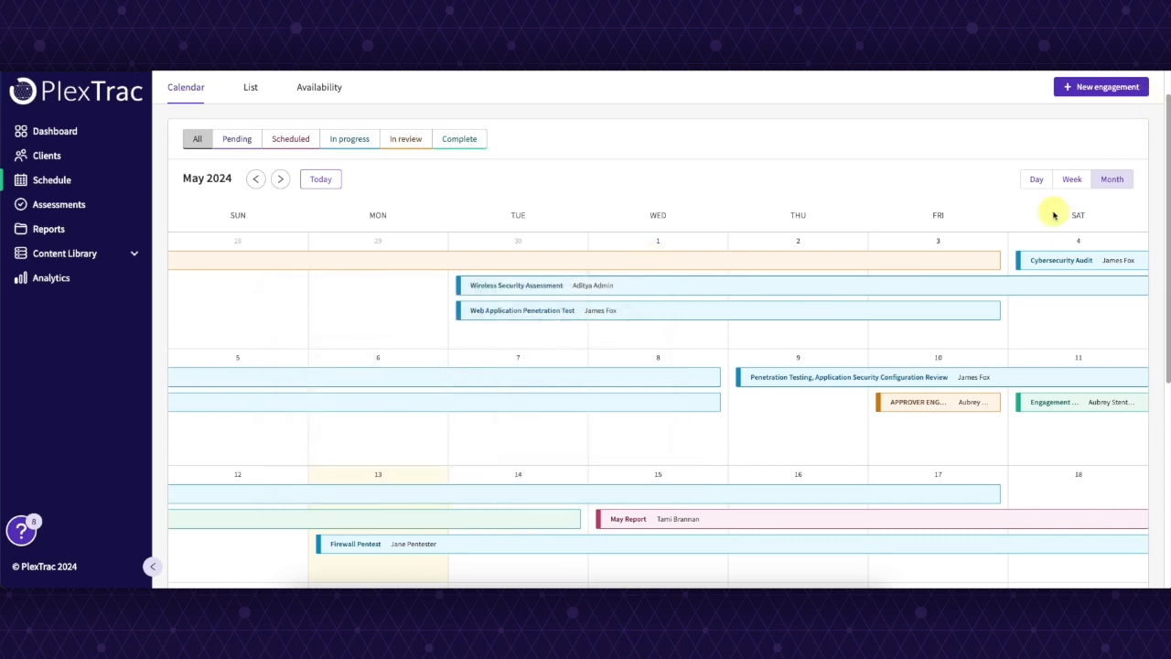
# Step: Review the engagement list and the operators' availability, and return to the calendar to check engagement details
pyautogui.click(252, 89)
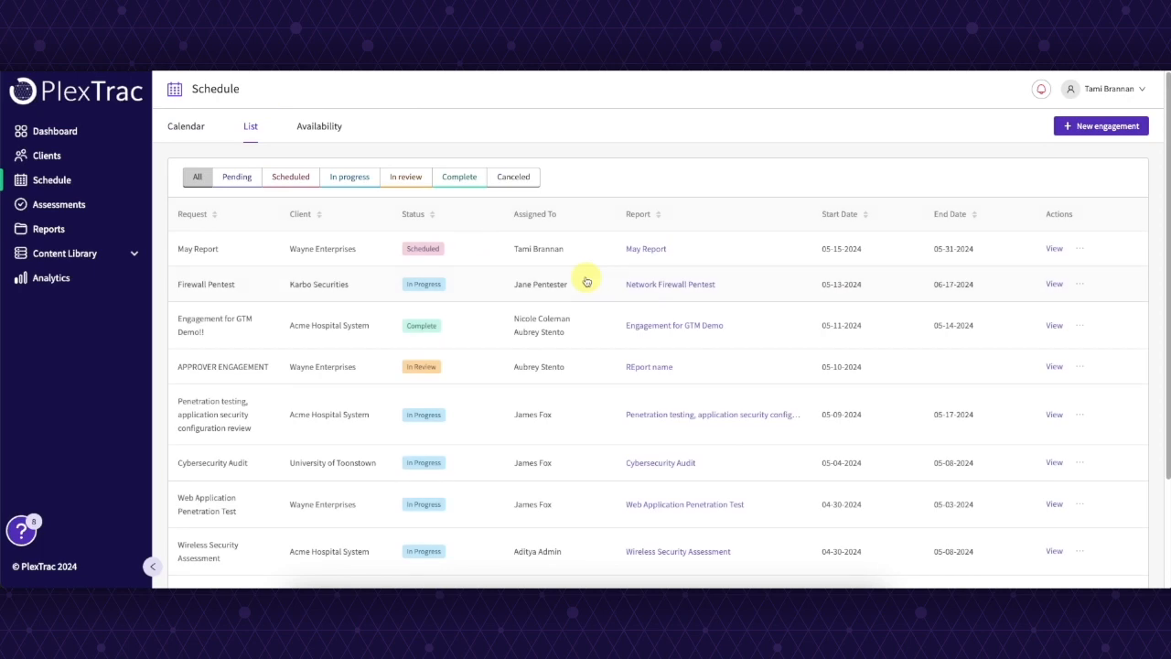
pyautogui.click(331, 139)
pyautogui.scroll(-5, 906, 478)
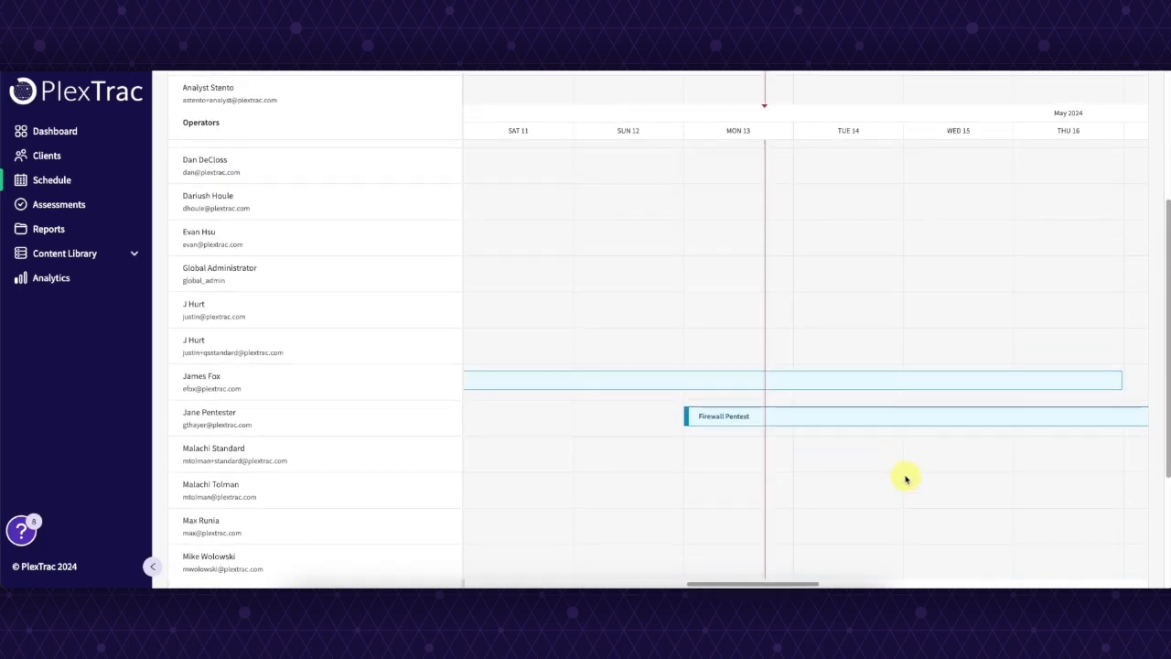
pyautogui.scroll(-2, 904, 482)
pyautogui.scroll(8, 903, 482)
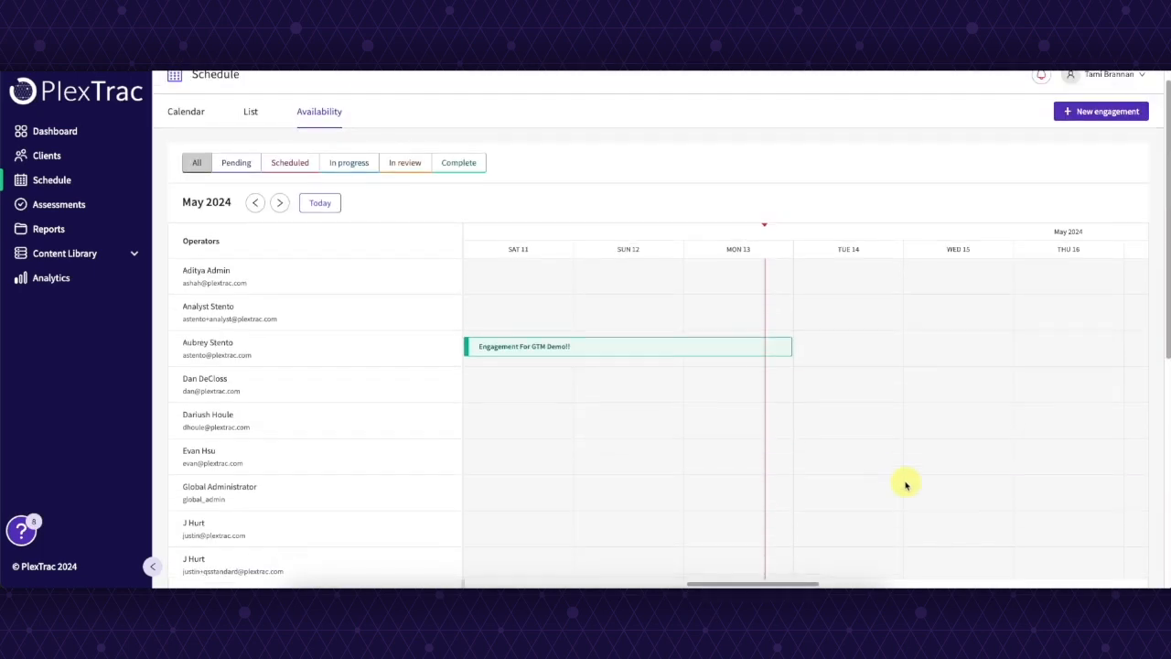
pyautogui.click(188, 121)
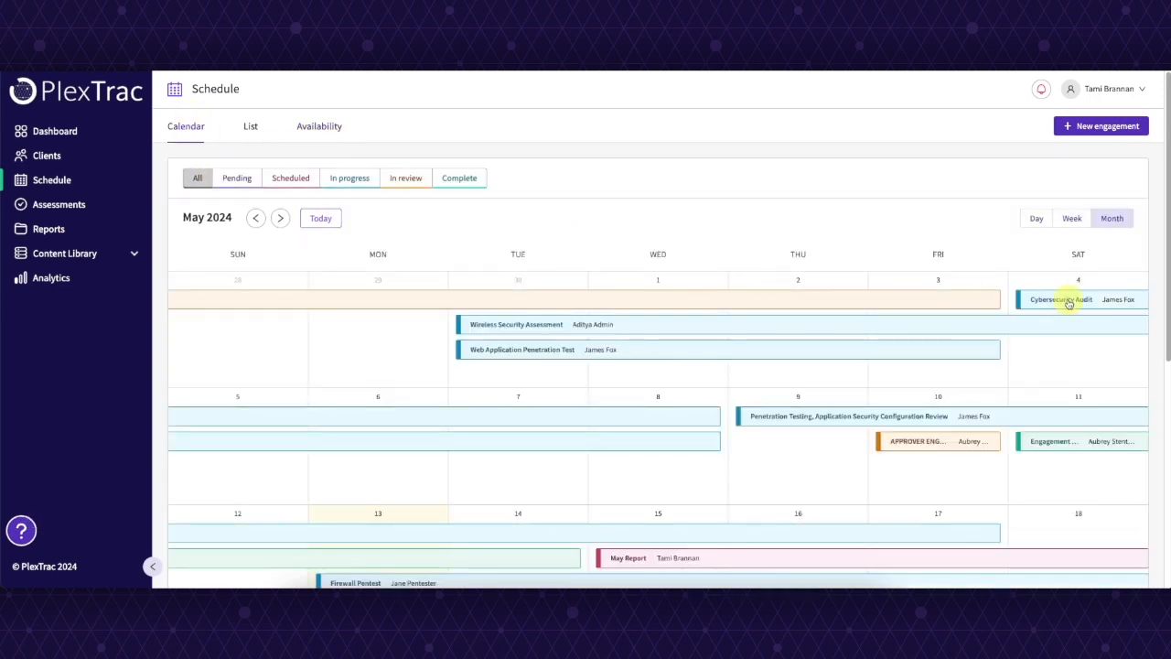
pyautogui.moveTo(1068, 309)
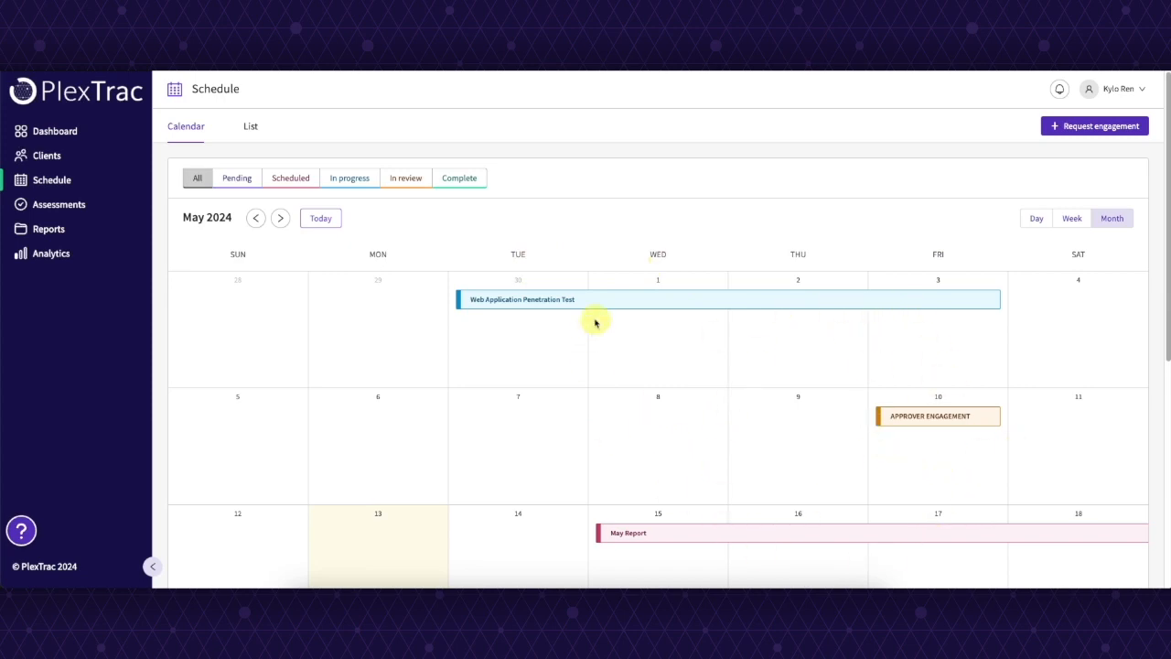
pyautogui.moveTo(617, 311)
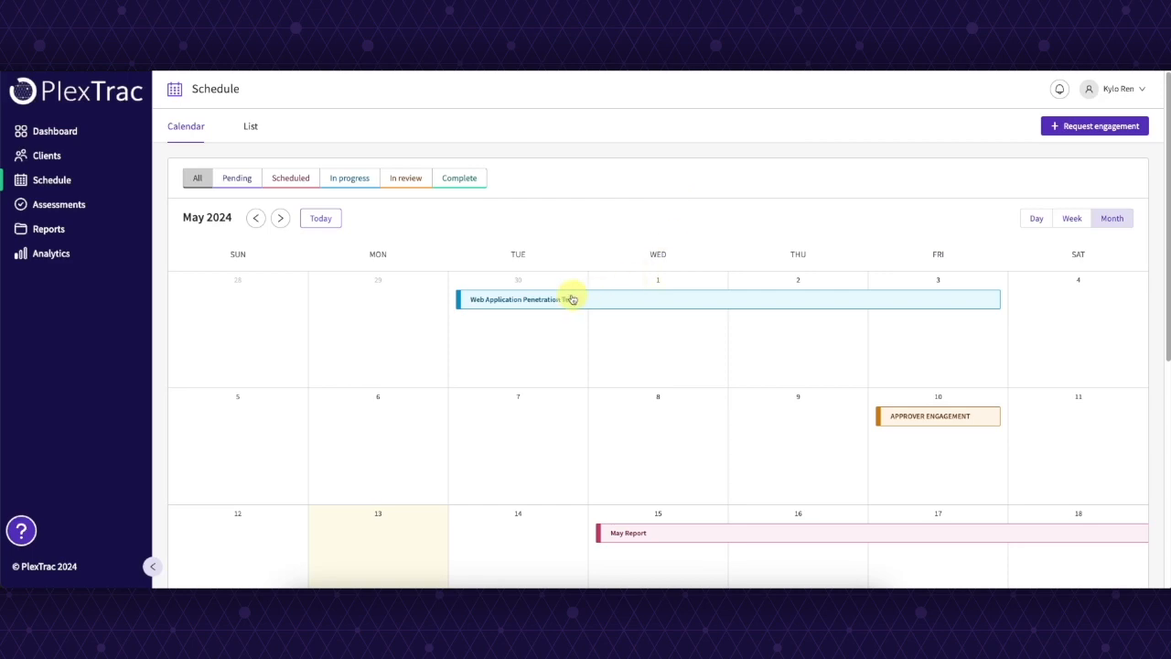
# Step: Start a new engagement request named "June Pentest" for the client Wayne Enterprises
pyautogui.click(1064, 127)
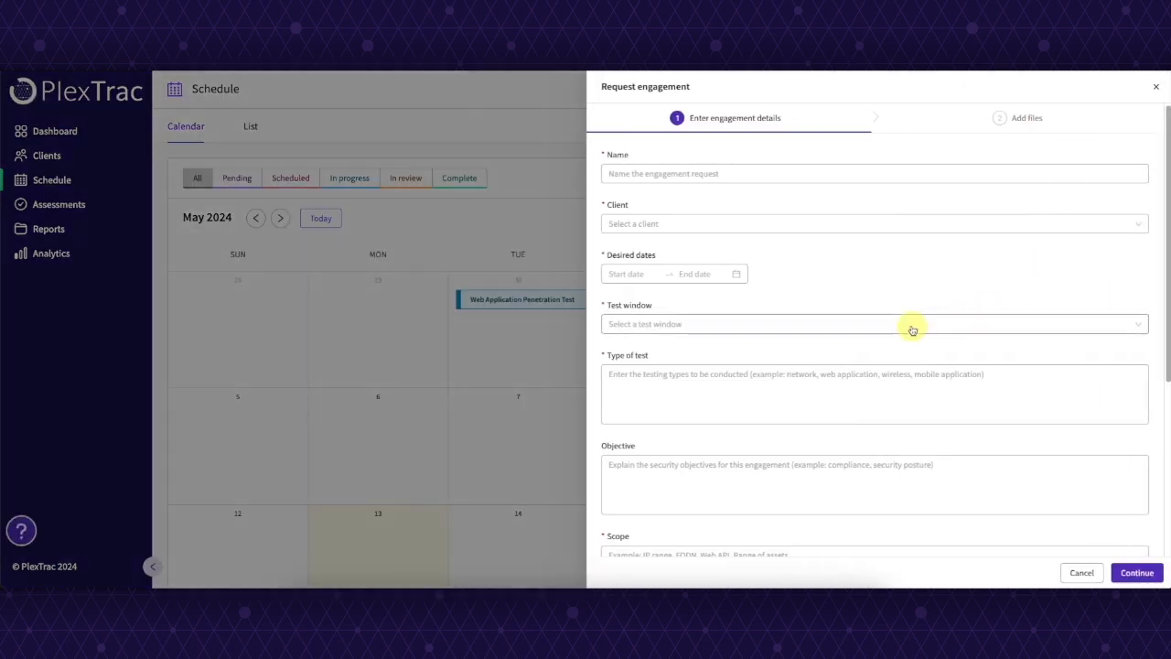
pyautogui.click(663, 176)
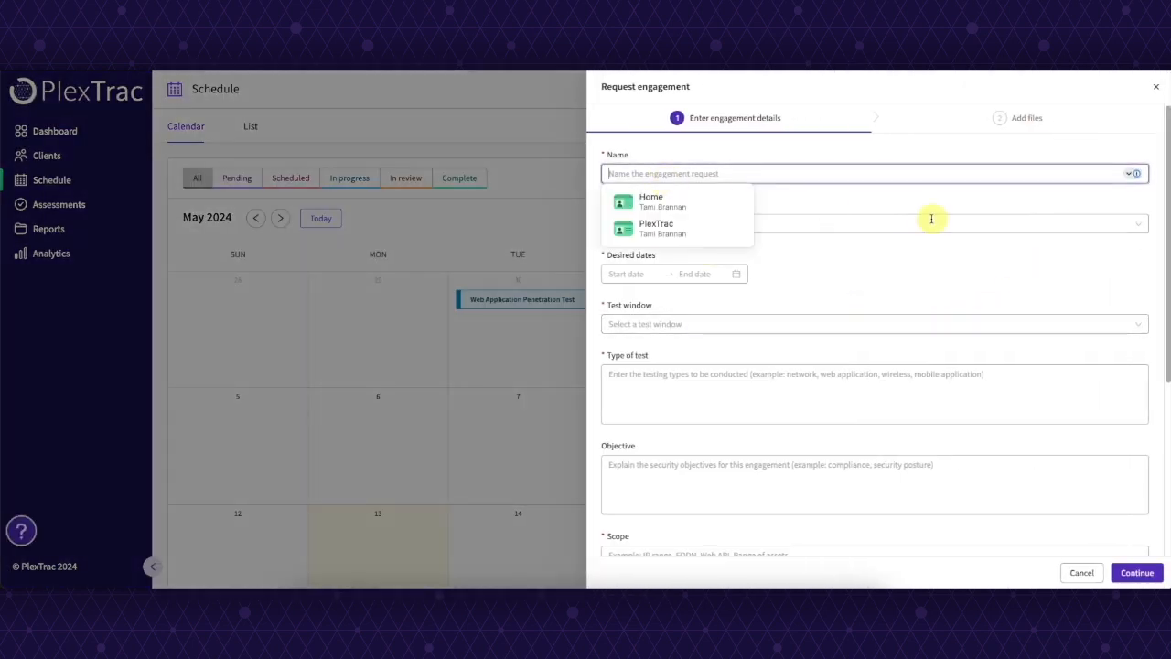
pyautogui.write('J')
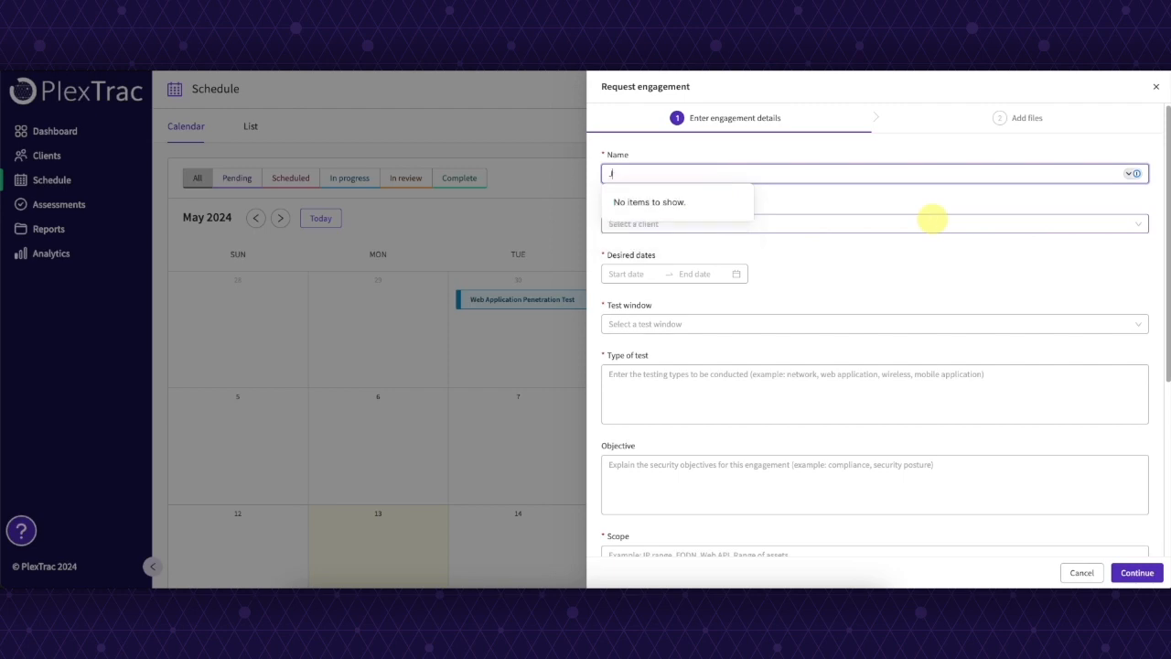
pyautogui.write('une Pentest')
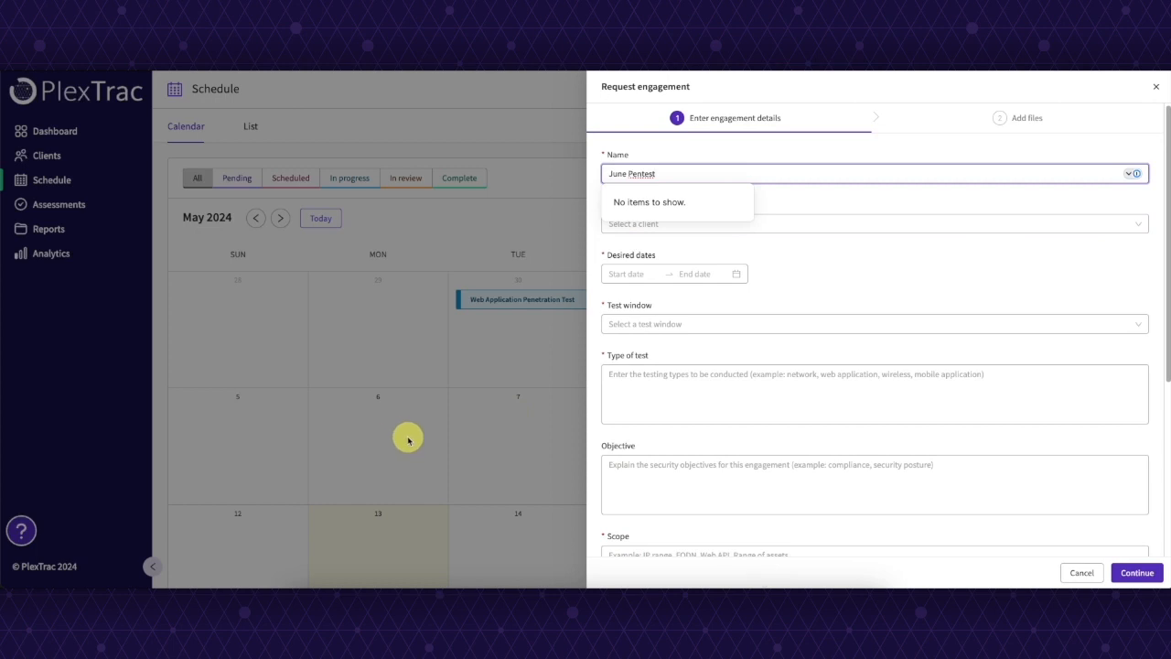
pyautogui.click(716, 262)
pyautogui.click(706, 225)
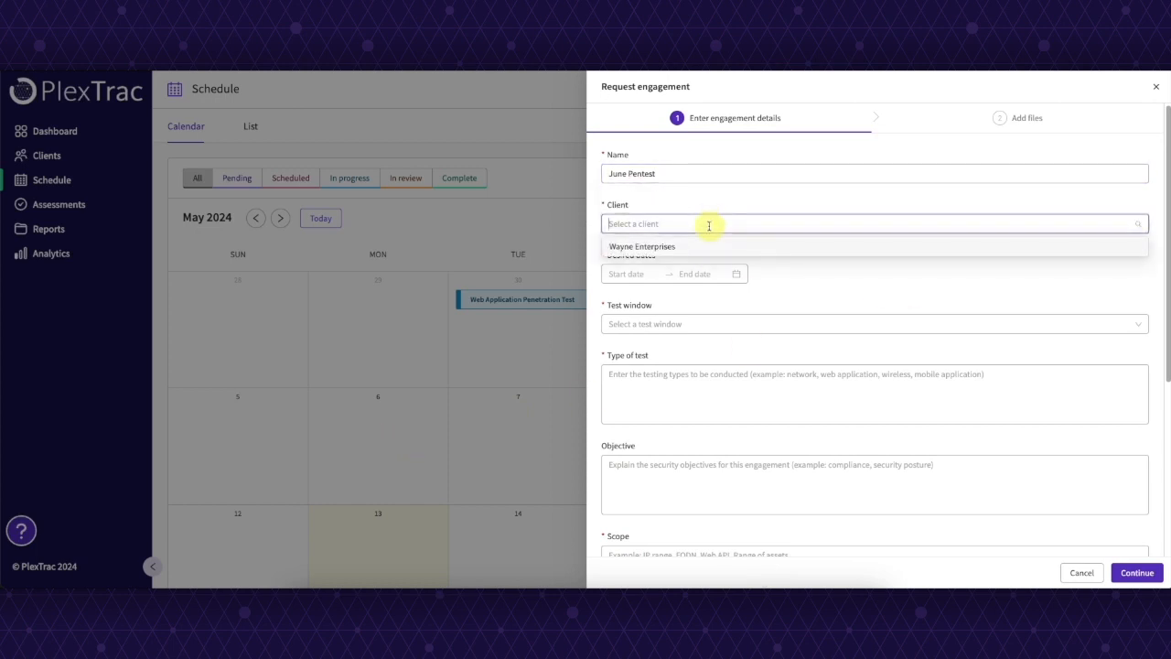
pyautogui.click(667, 244)
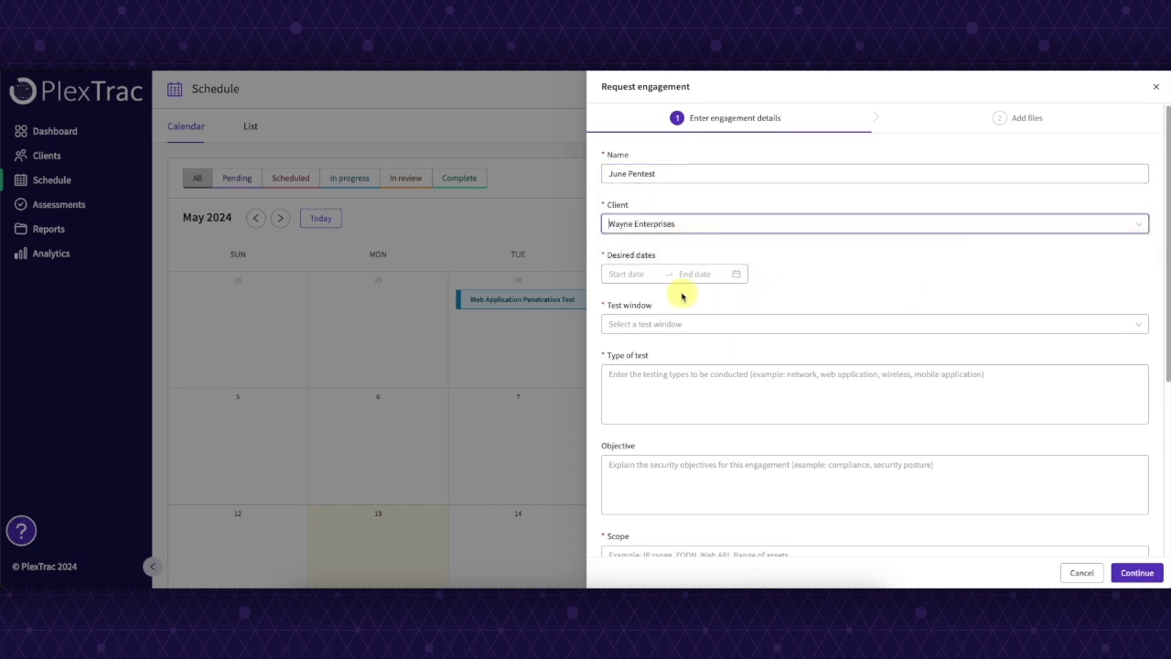
# Step: Set the desired dates to 06-10-2024 through 06-20-2024 and the test window to Mon - Fri, Business hours
pyautogui.click(637, 273)
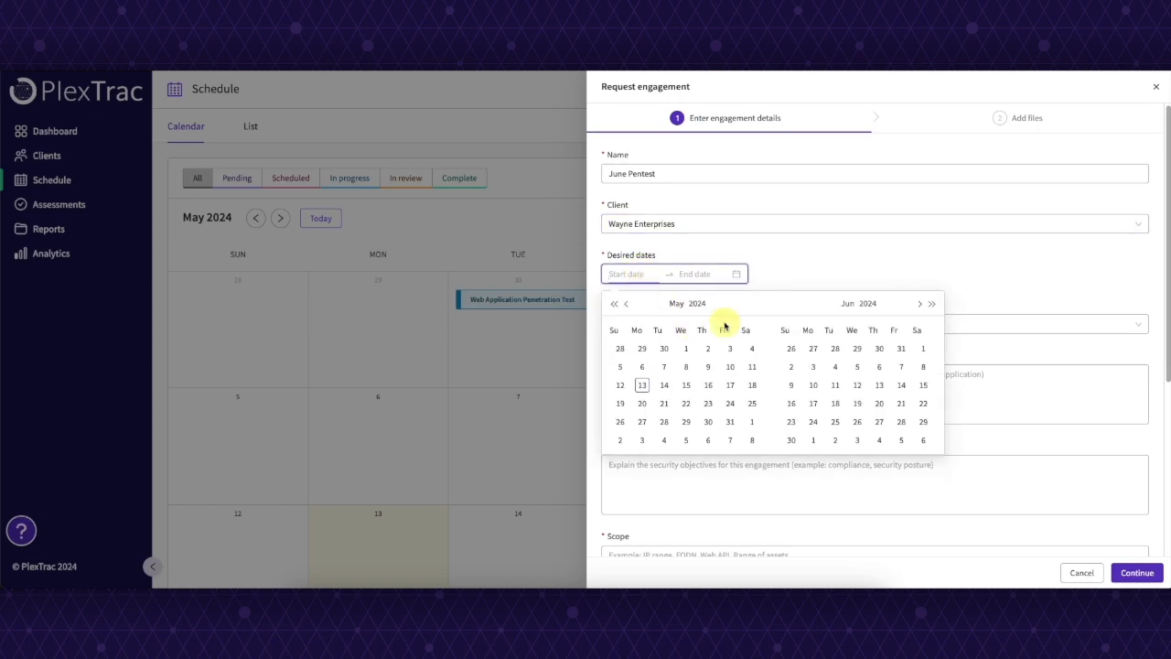
pyautogui.click(813, 384)
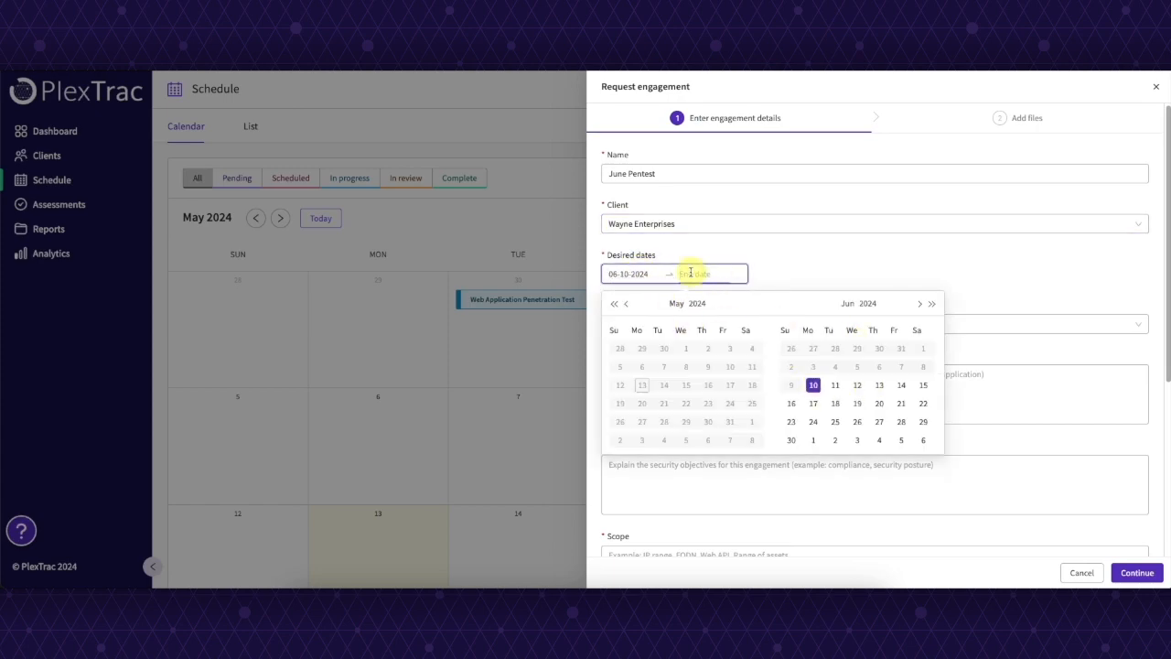
pyautogui.click(881, 406)
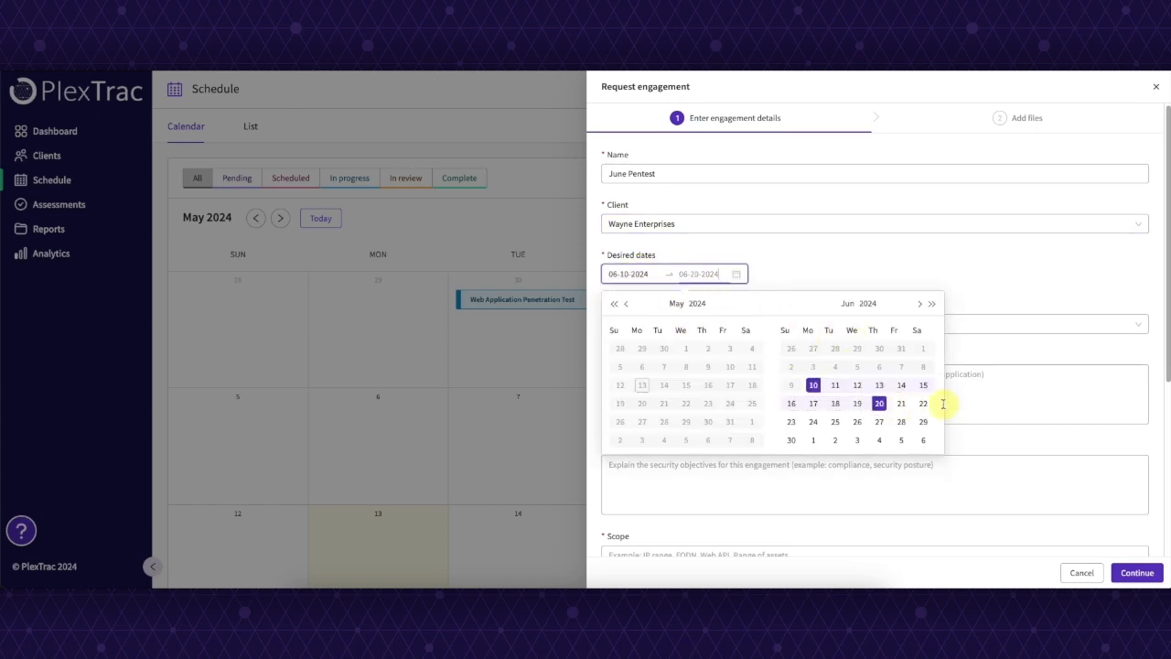
pyautogui.click(678, 328)
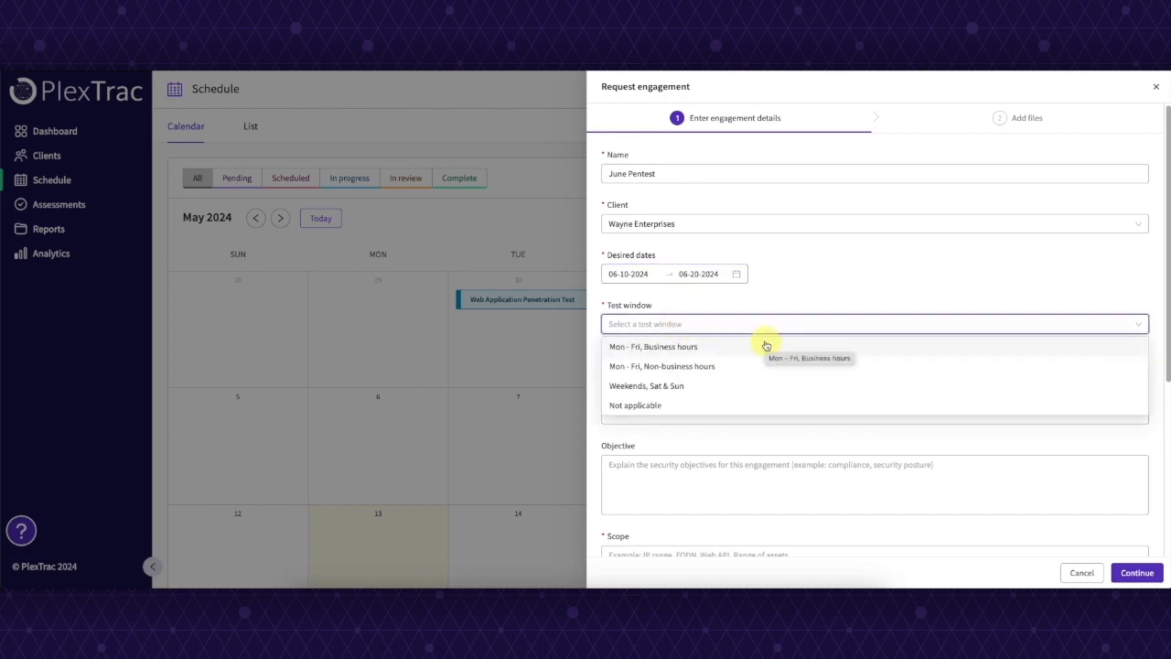
pyautogui.click(687, 348)
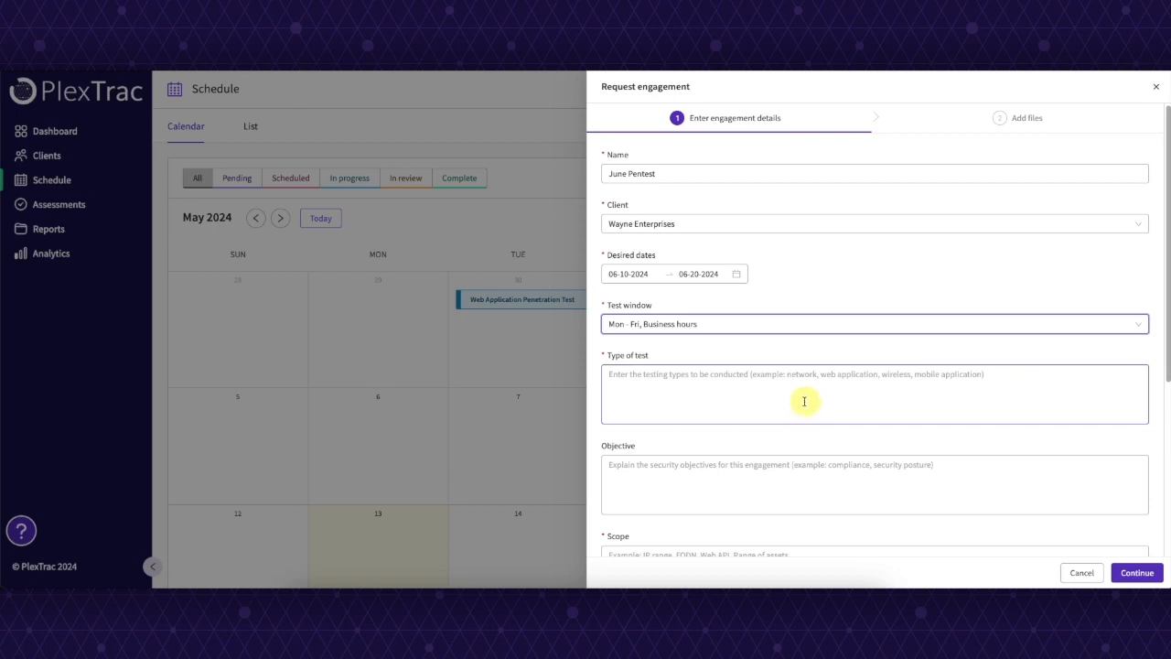
# Step: Enter "Mobile Application" as the type of test and "Testing the security of our mobile application, Wayne Wonders" as the objective
pyautogui.click(805, 398)
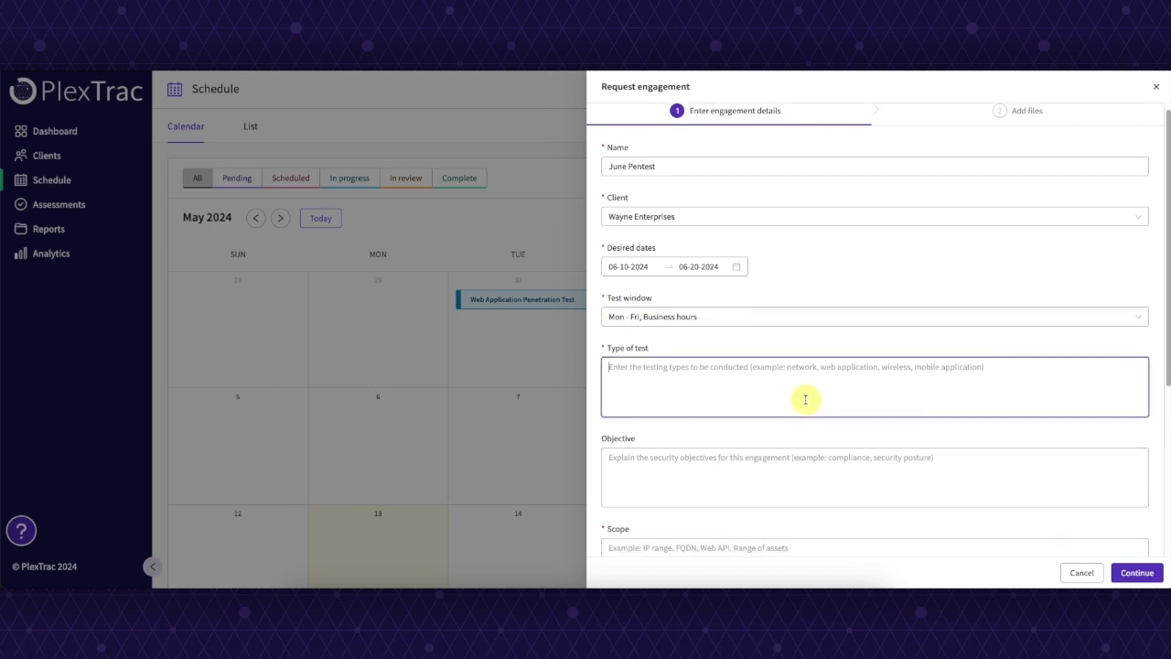
pyautogui.scroll(-1, 805, 397)
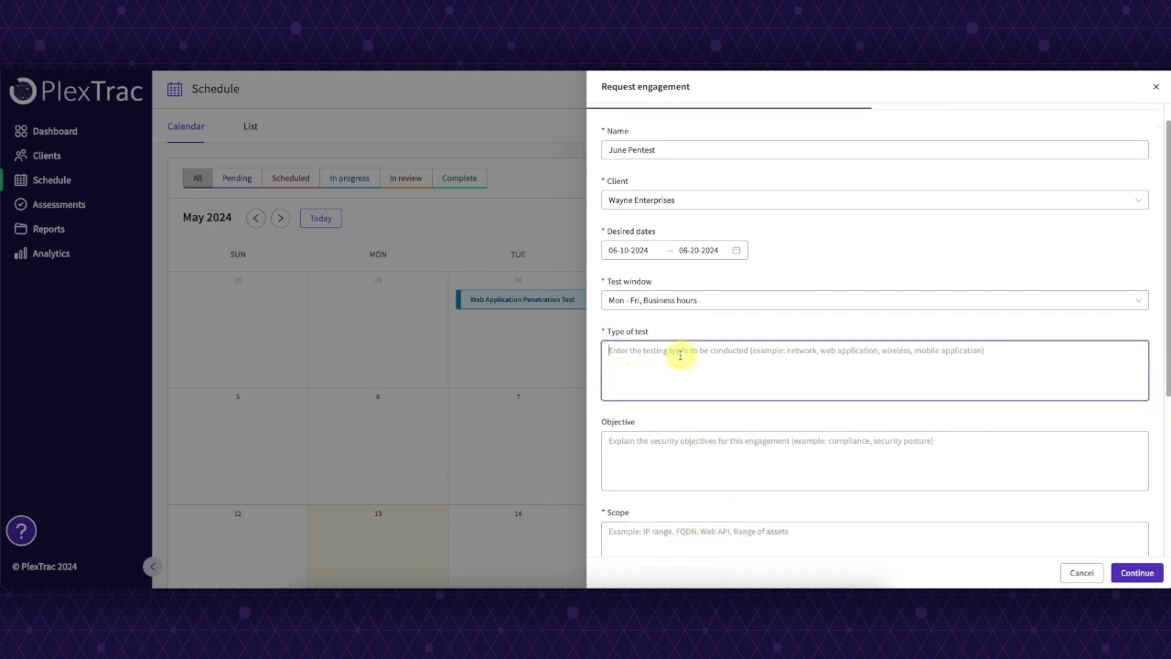
pyautogui.write('Mobile Application')
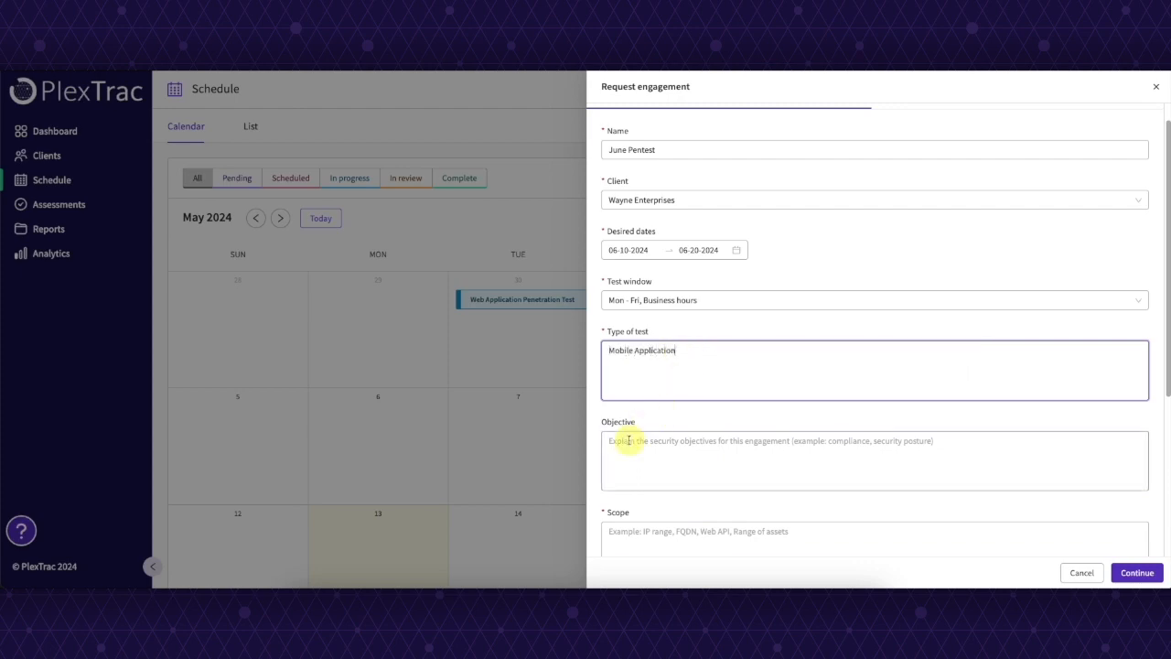
pyautogui.click(836, 461)
pyautogui.write('Testing the se')
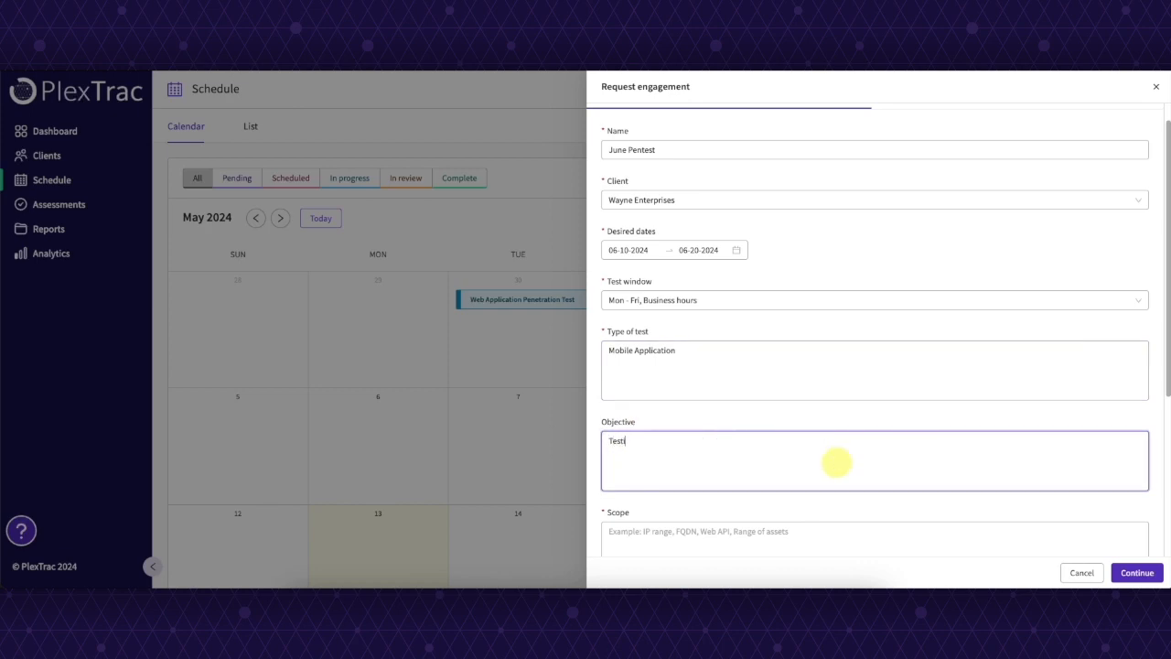
pyautogui.write('curity of our mobile application, Wayn')
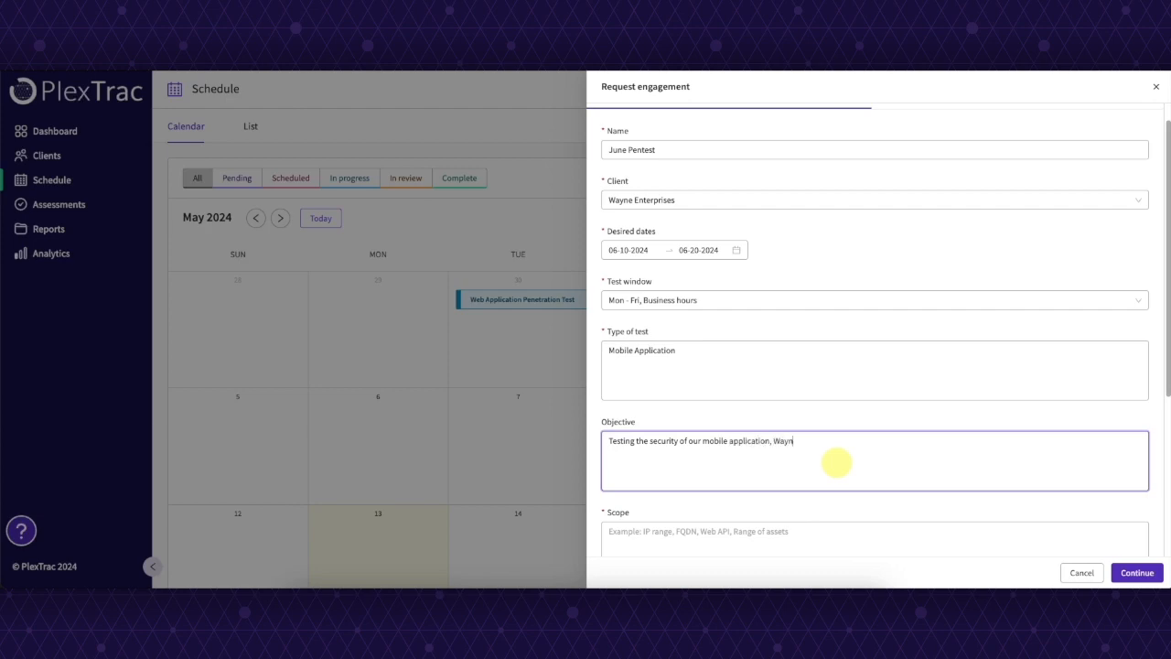
pyautogui.write('e Wonders')
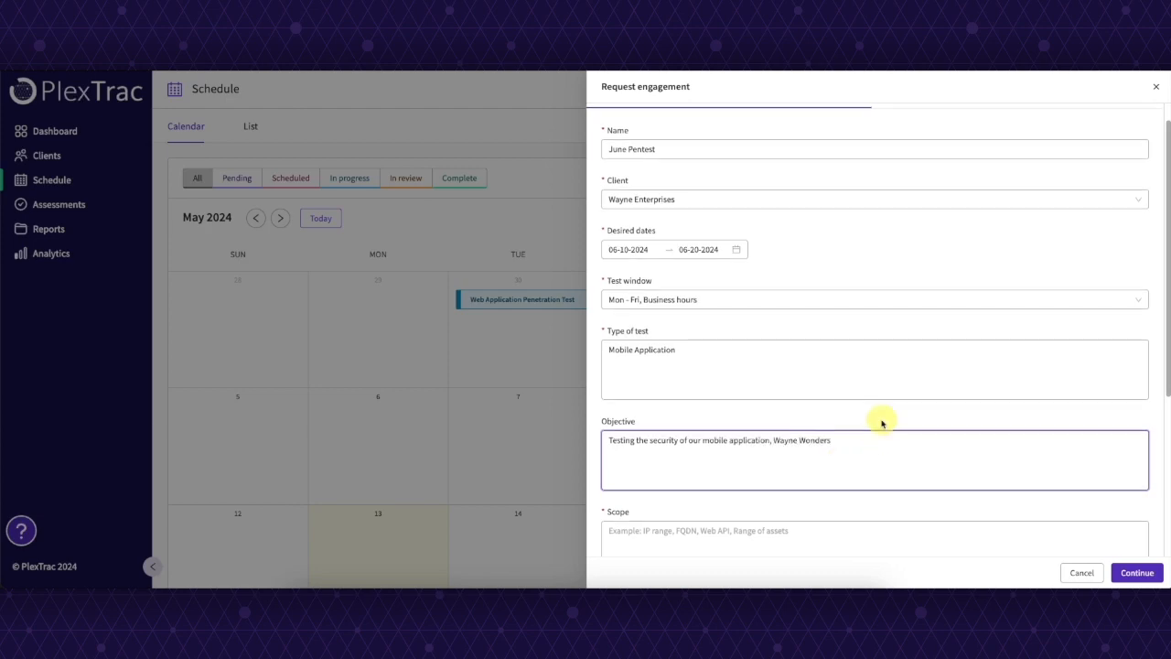
# Step: Enter the scope "Entire range of assets and information related to our mobile application", correcting the spelling of the last word
pyautogui.scroll(-1, 880, 418)
pyautogui.click(710, 455)
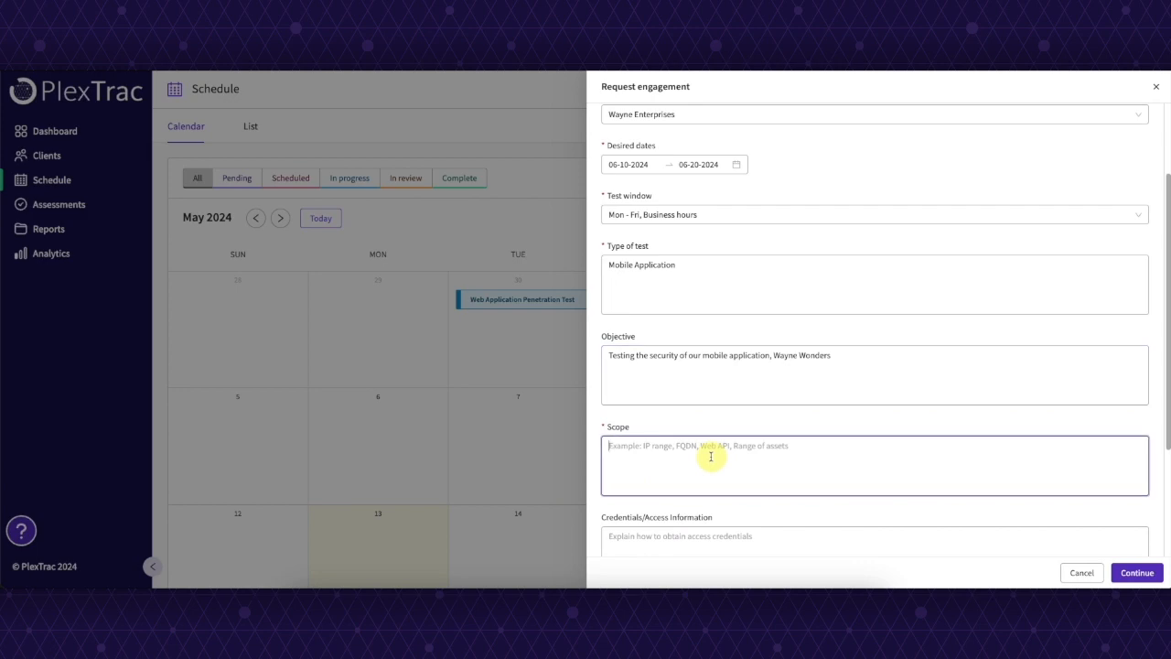
pyautogui.write('ire r')
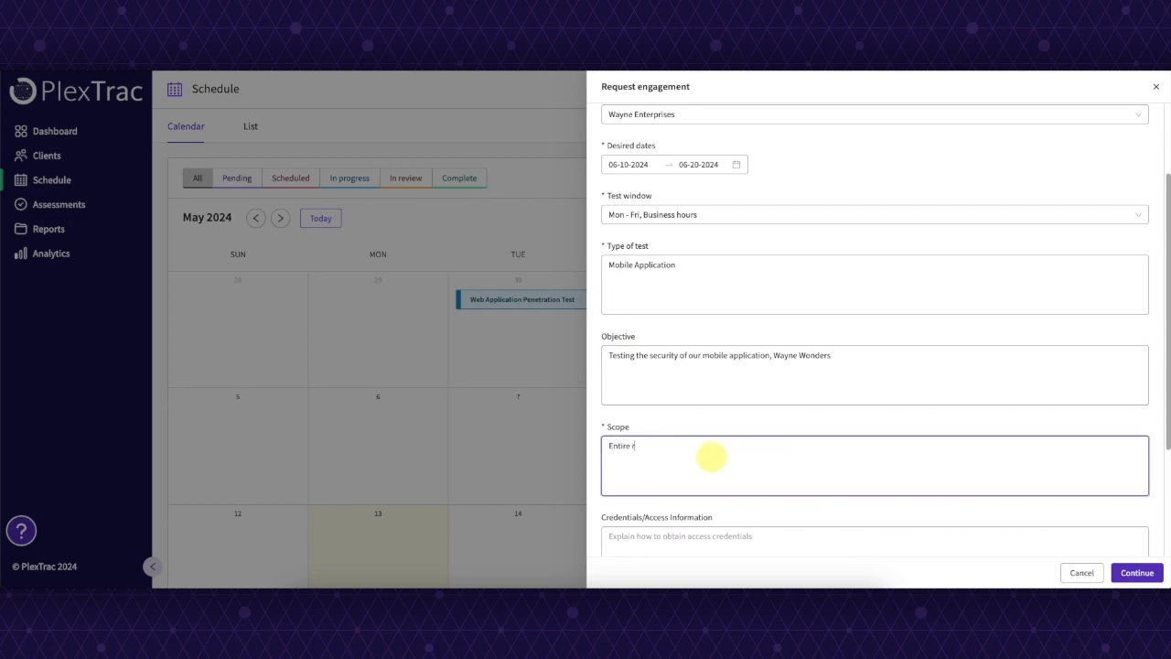
pyautogui.write('ange of assets and information related to our mobile applicaiton')
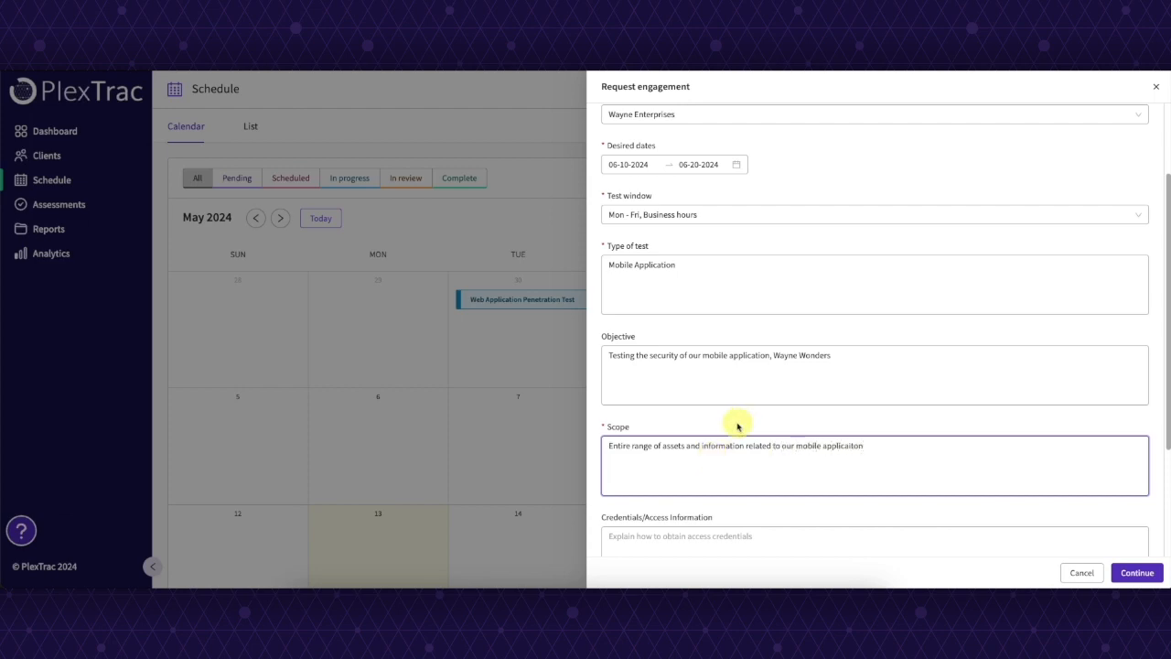
pyautogui.scroll(-2, 740, 418)
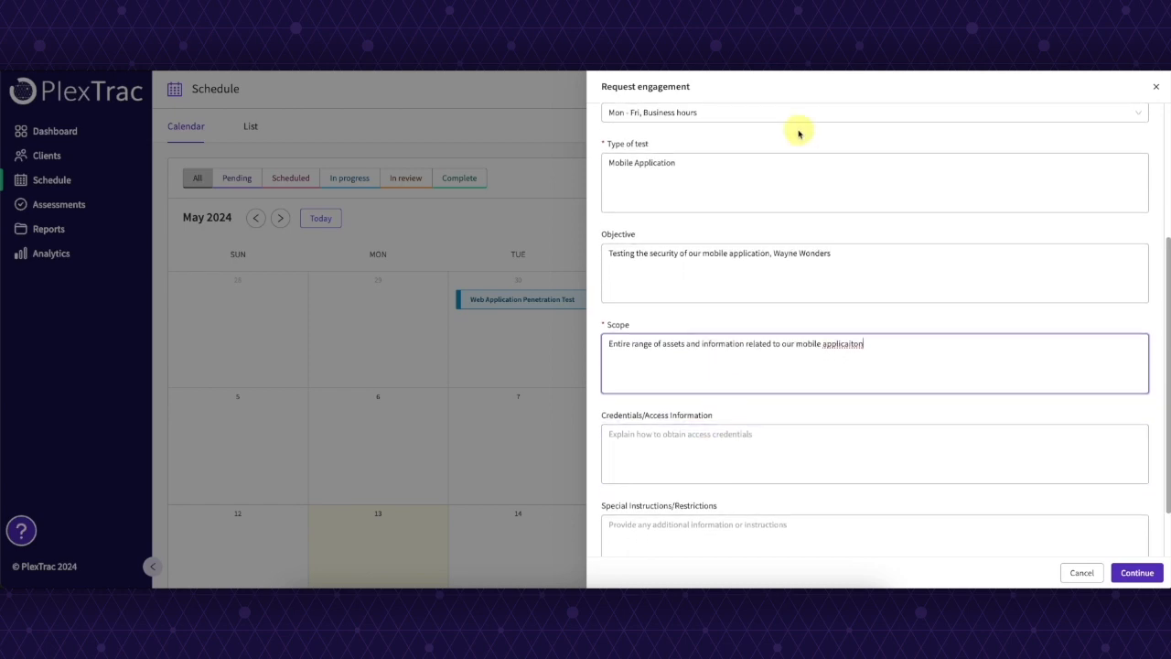
pyautogui.scroll(-2, 799, 375)
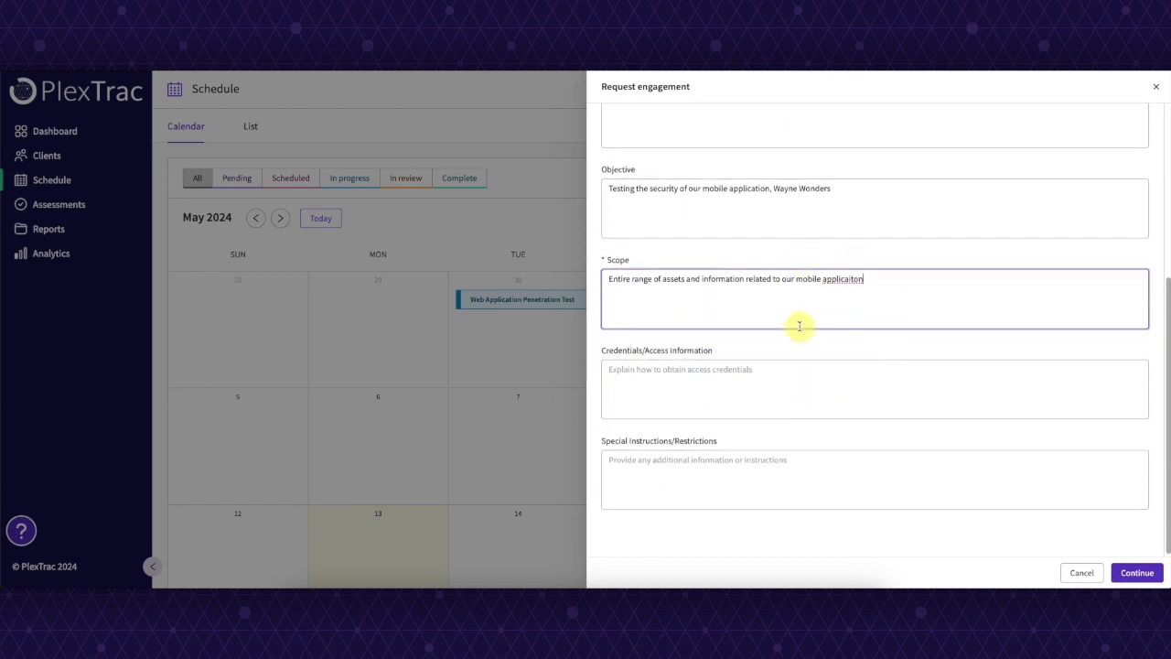
pyautogui.rightClick(850, 279)
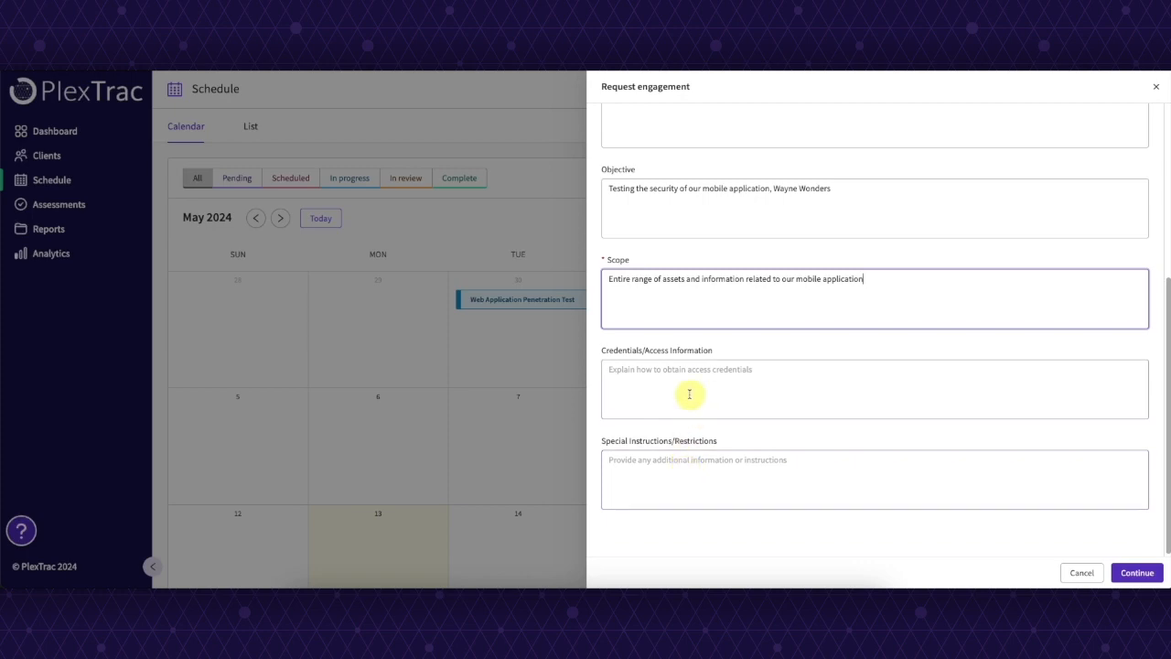
# Step: Enter "here is how to log in to Wayne Wonders developer instance" as the credentials/access information
pyautogui.click(756, 361)
pyautogui.write('here ')
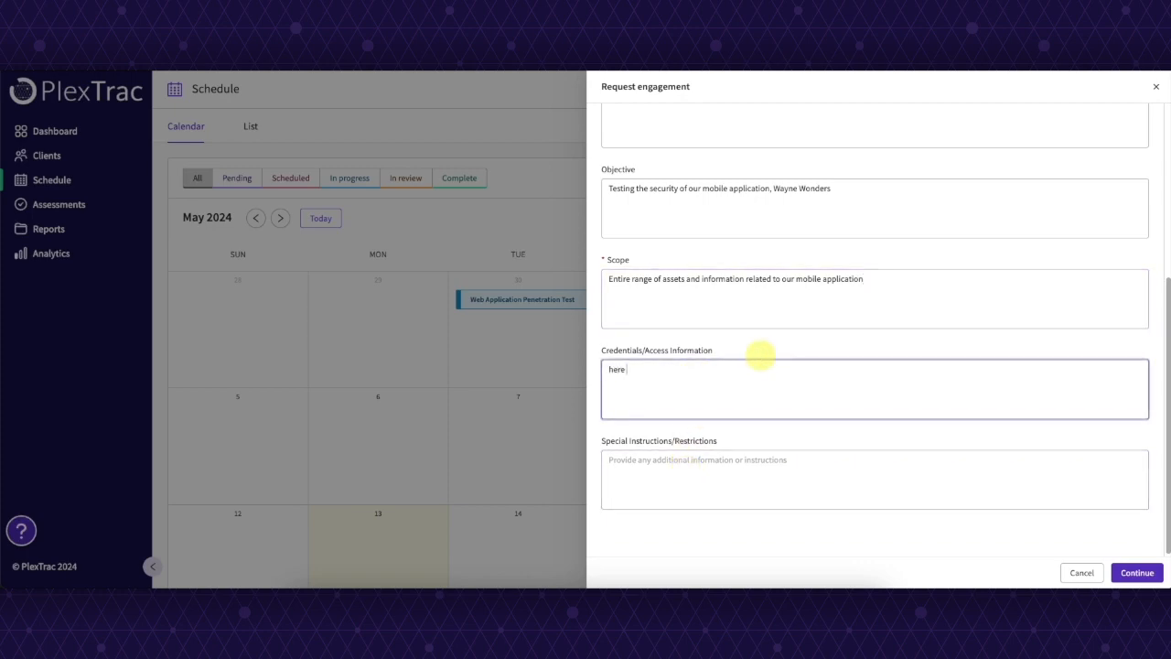
pyautogui.write('is how to log in to Wayne Wonders develop')
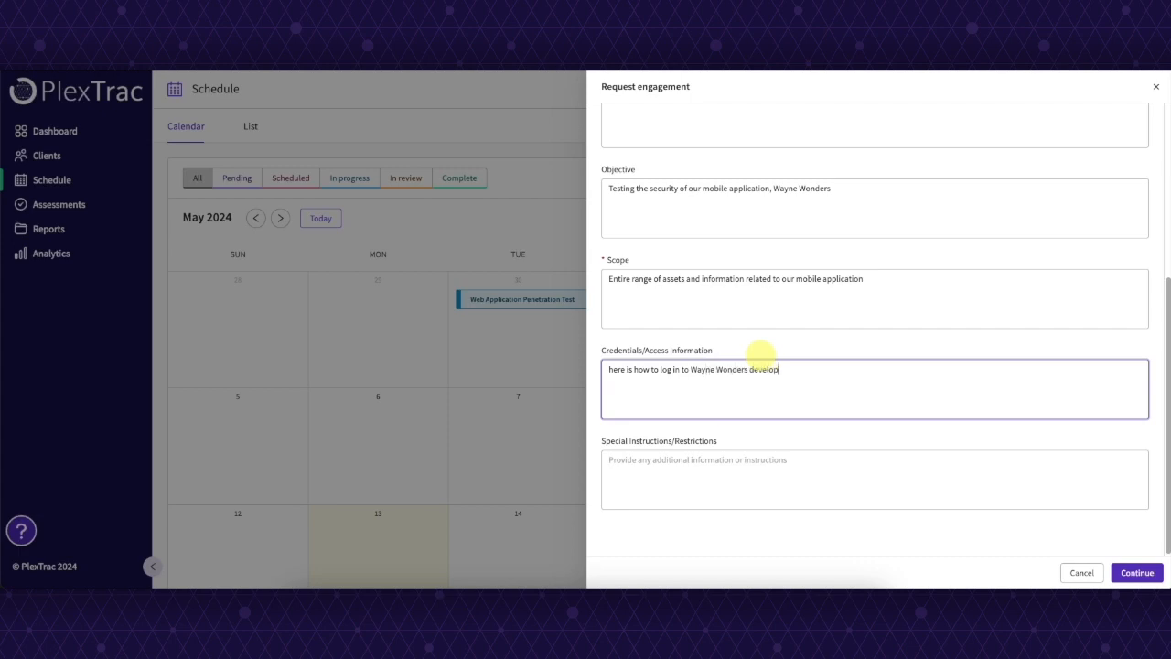
pyautogui.write('er instance')
# Step: Begin the special instructions/restrictions with "Please only test on"
pyautogui.click(771, 474)
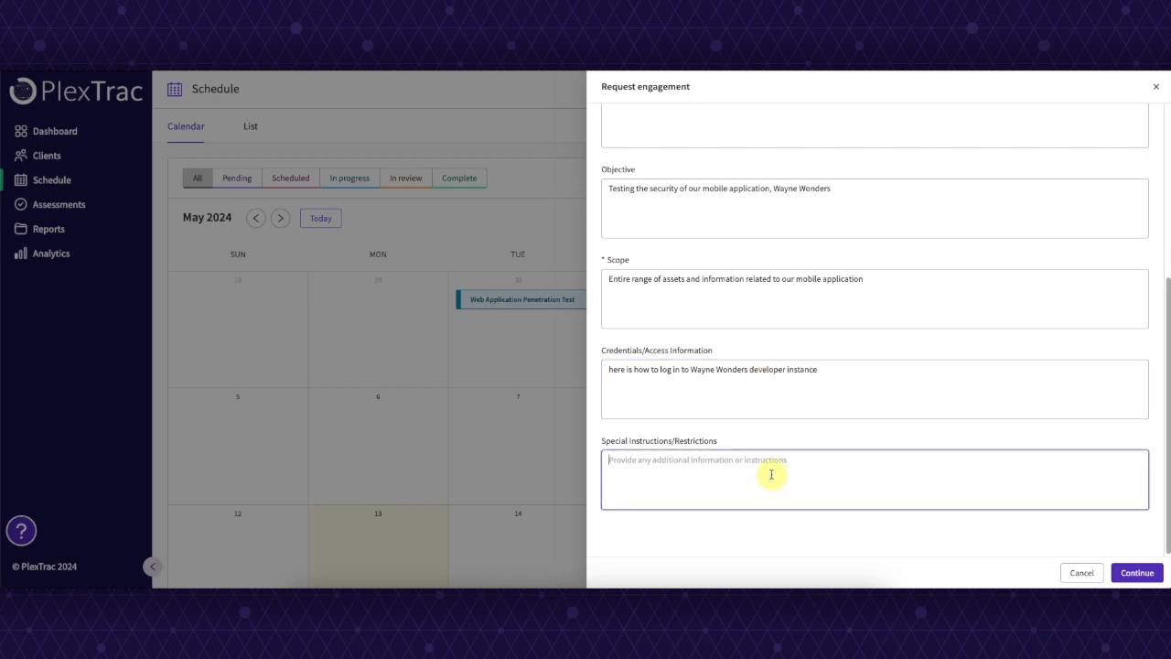
pyautogui.write('Please only tes')
pyautogui.write('to')
pyautogui.write(' on')
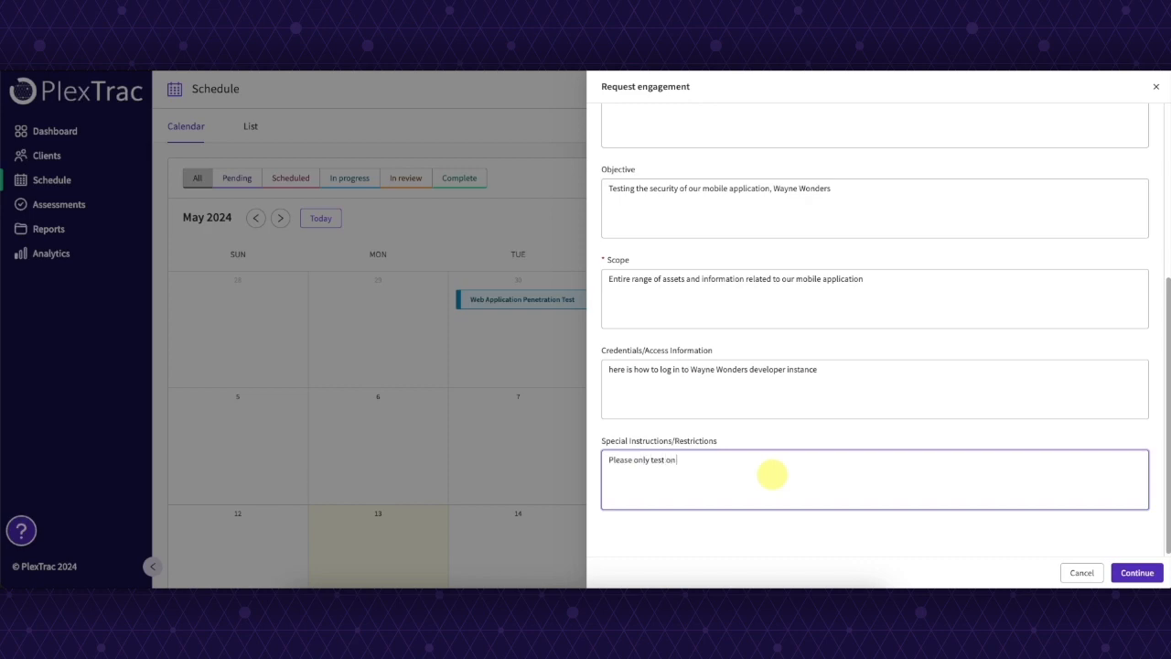
# Step: Change the request's test window to "Weekends, Sat & Sun"
pyautogui.scroll(3, 732, 332)
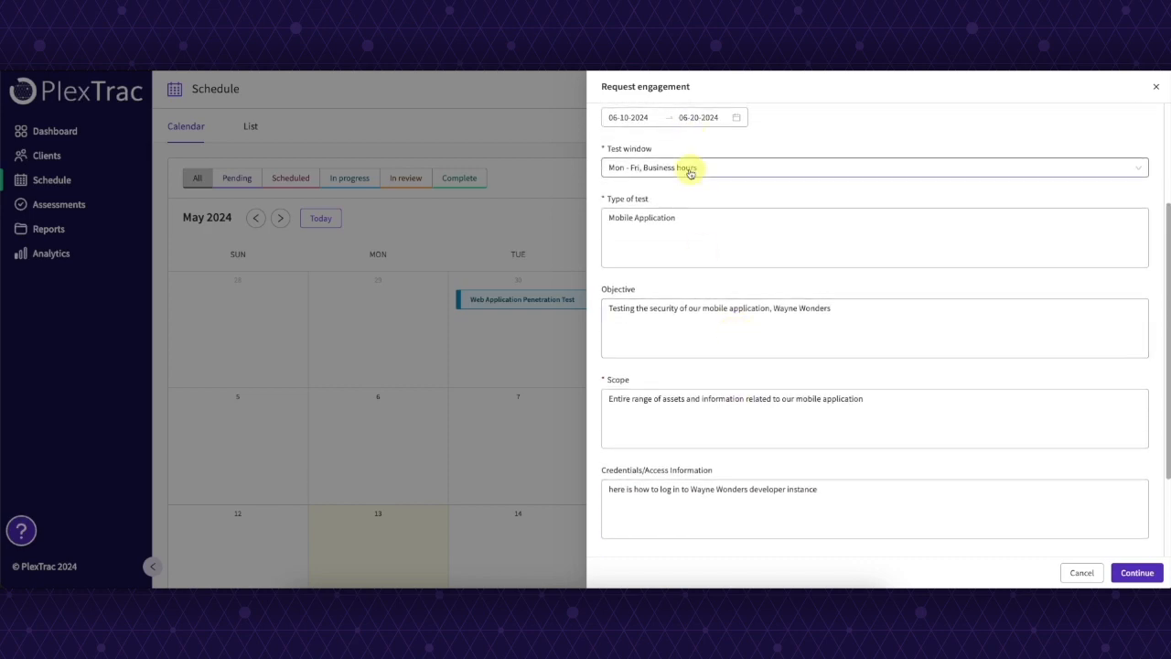
pyautogui.click(691, 169)
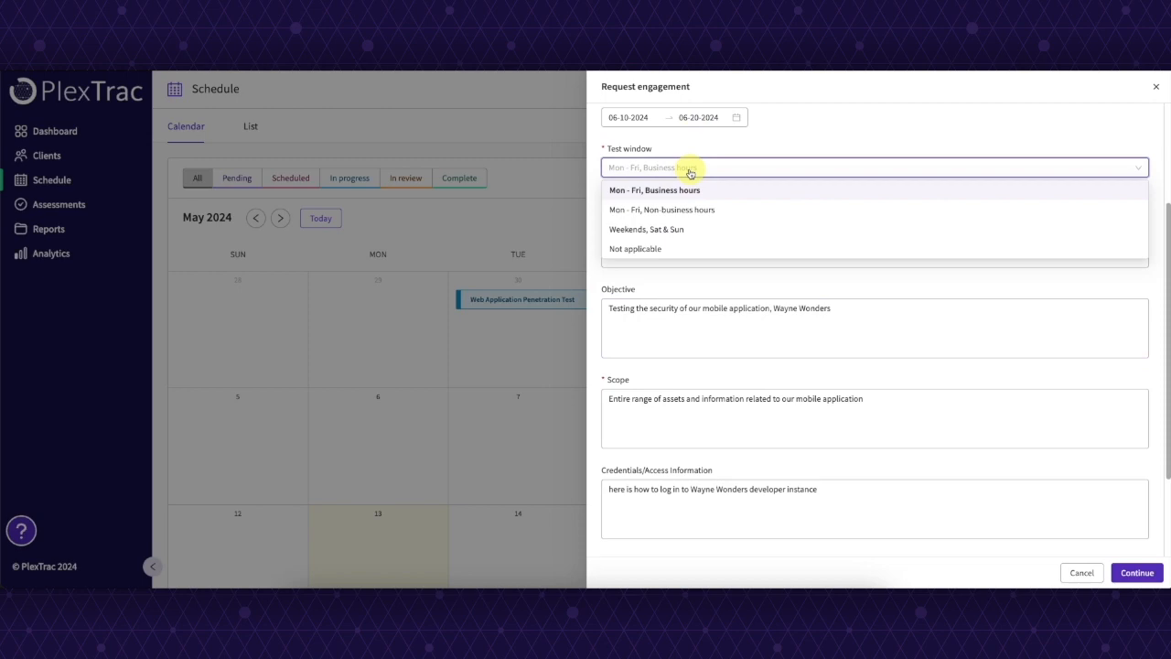
pyautogui.click(671, 228)
pyautogui.scroll(-2, 881, 387)
# Step: Complete the special instructions so they read "Please only test on Saturday evening, our highest use time", correcting the misspelled last word
pyautogui.click(719, 470)
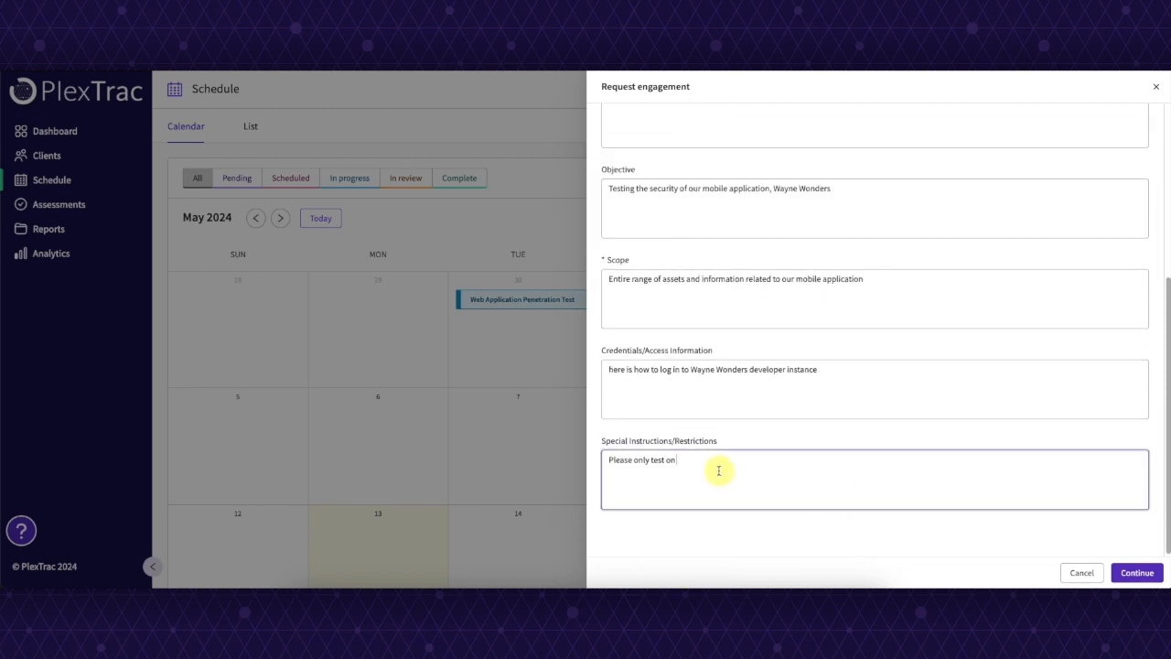
pyautogui.write('Please only test on Saturday evening, our highest use tiome')
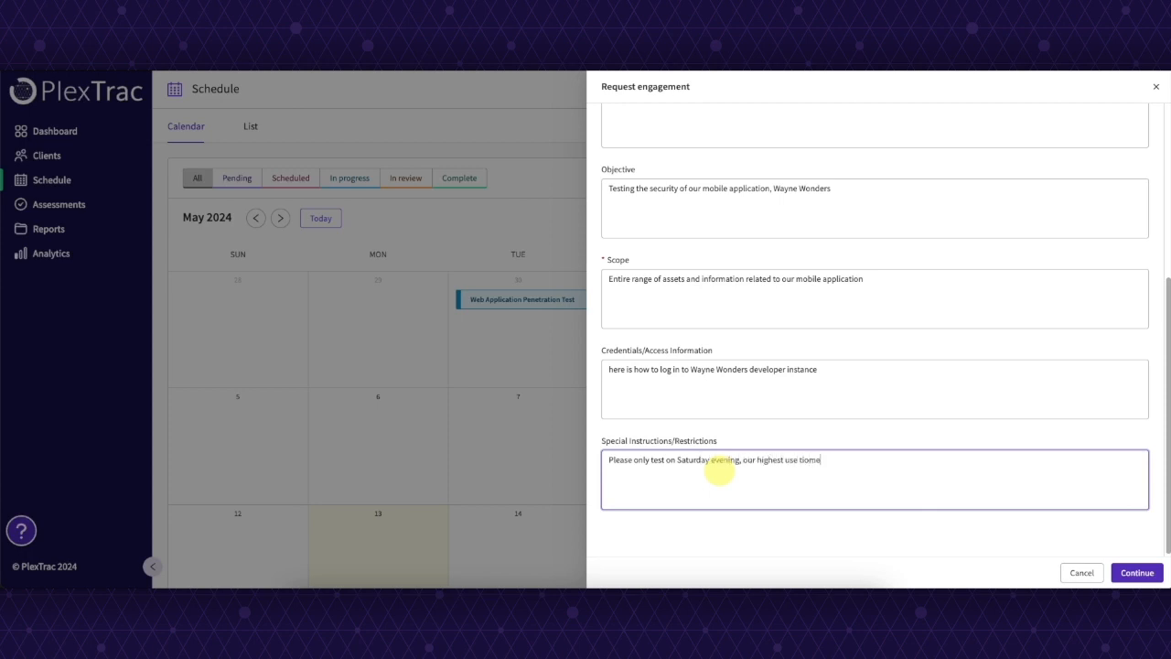
pyautogui.press('BackSpace')
pyautogui.press('BackSpace')
pyautogui.press('BackSpace')
pyautogui.write('me')
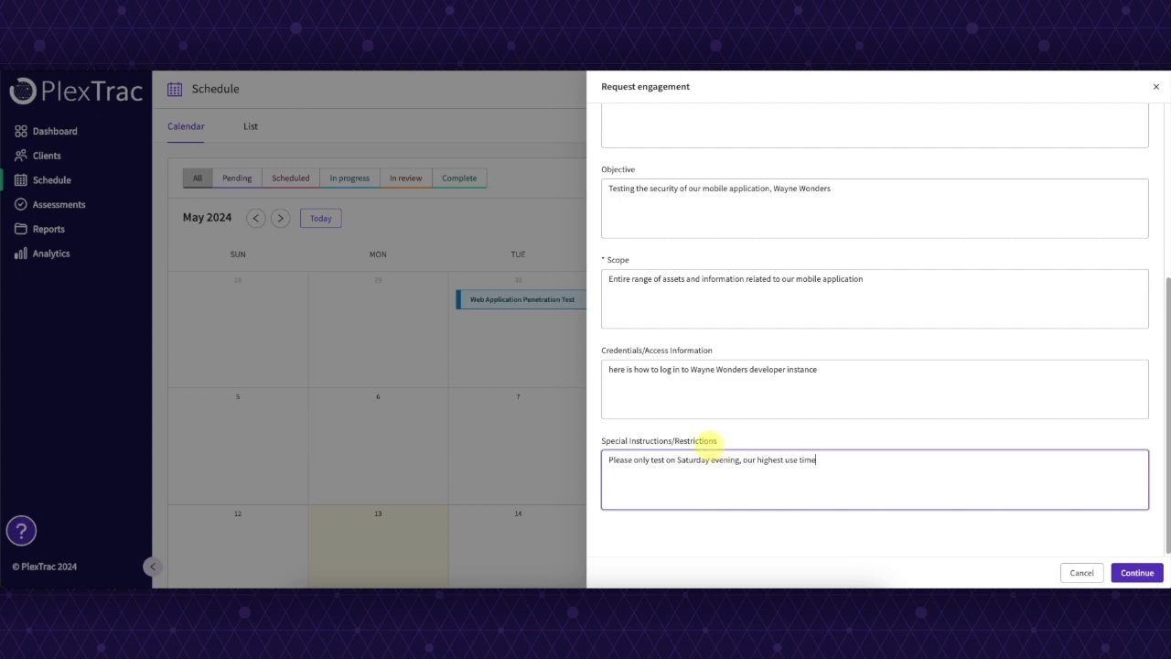
# Step: Submit the engagement request without uploading files and dismiss the submission dialog
pyautogui.click(1137, 572)
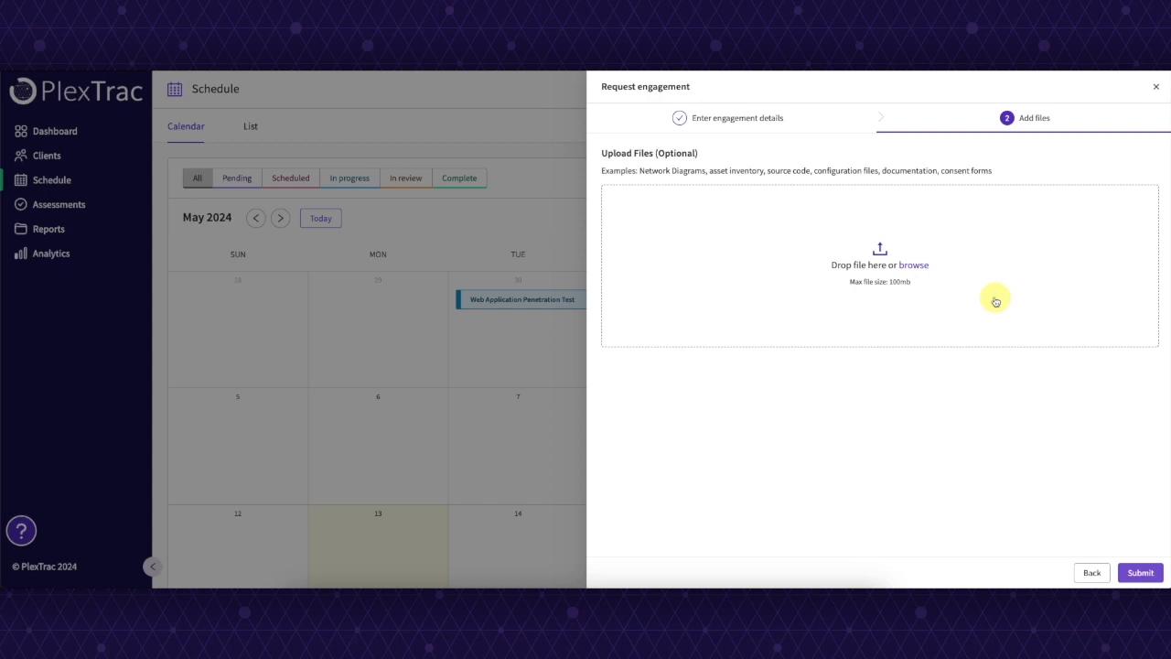
pyautogui.click(1140, 573)
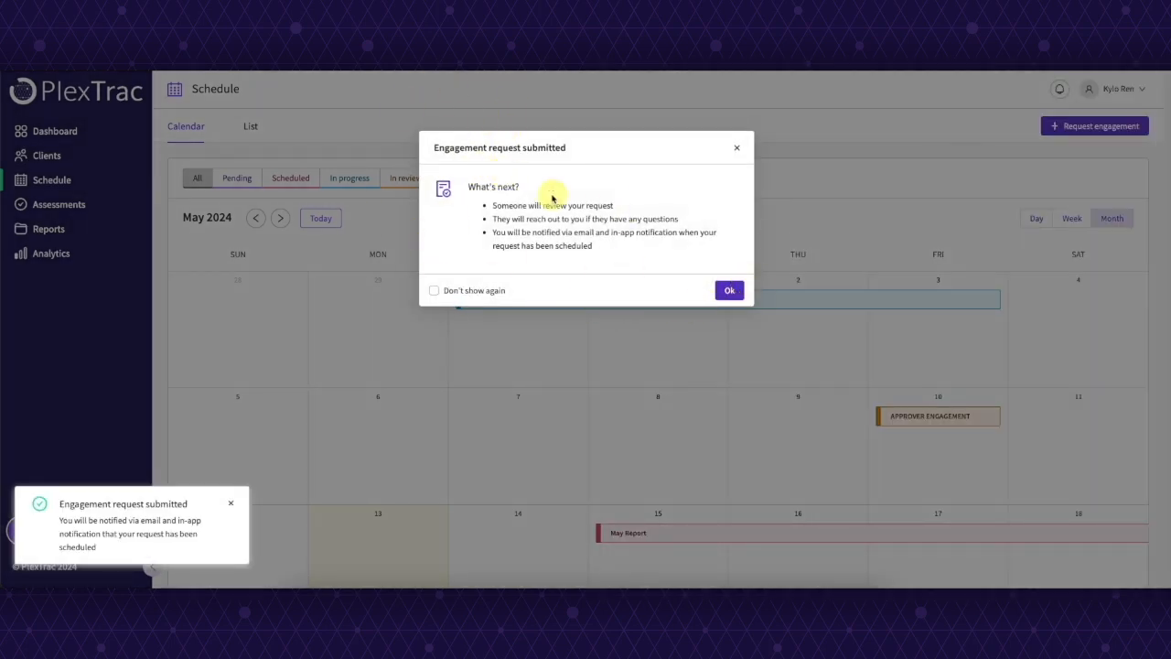
pyautogui.click(729, 291)
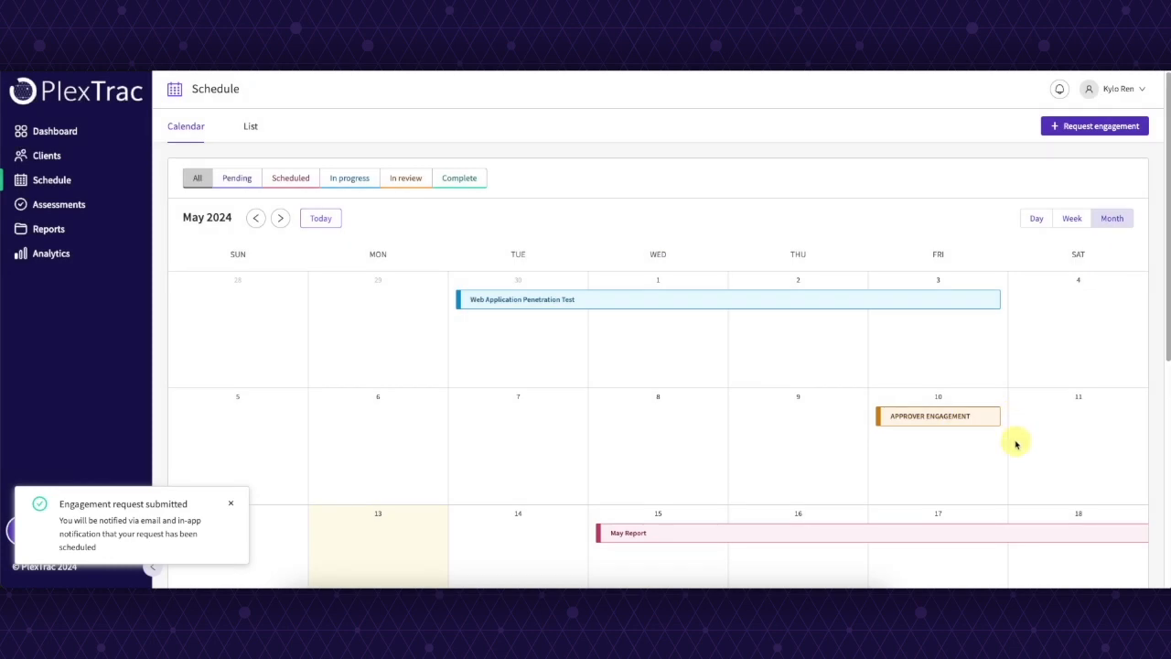
# Step: Look through the May and June 2024 calendars for the submitted June Pentest request
pyautogui.scroll(-1, 1015, 444)
pyautogui.scroll(-4, 1015, 444)
pyautogui.scroll(5, 1033, 366)
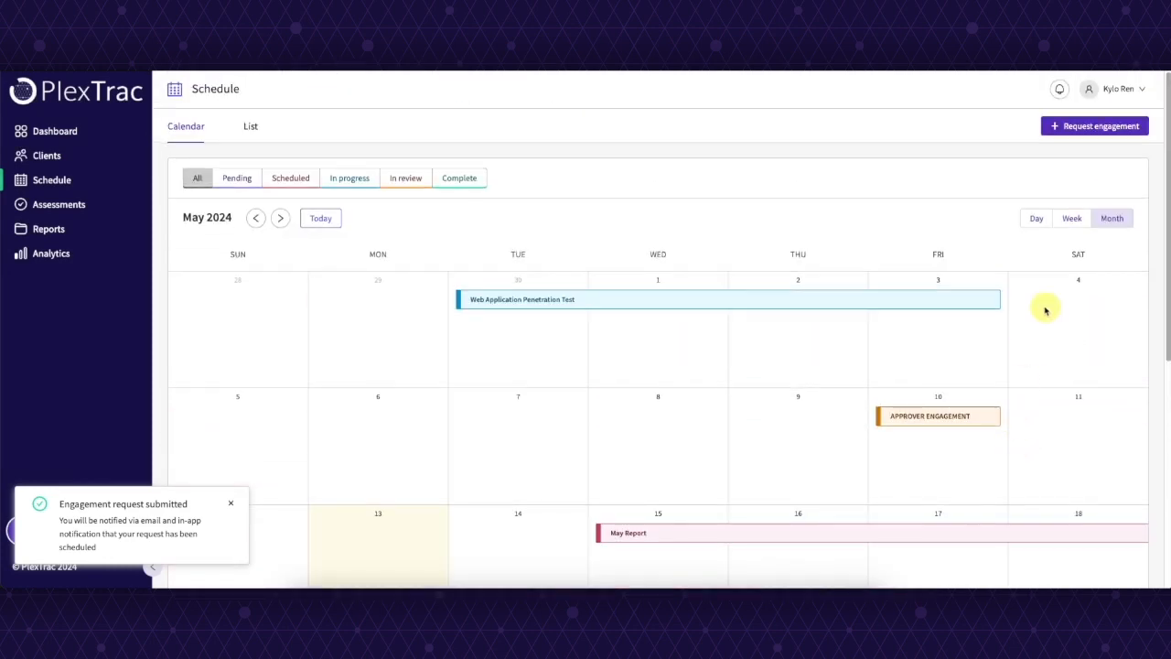
pyautogui.click(280, 218)
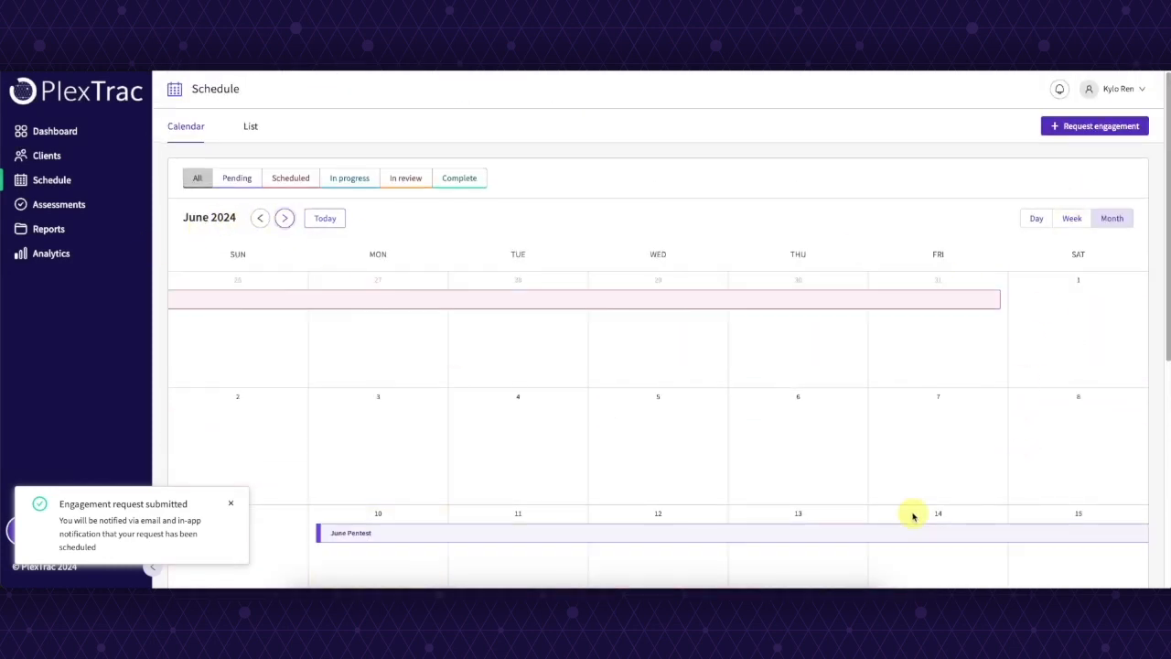
pyautogui.scroll(-1, 912, 515)
pyautogui.scroll(-2, 912, 515)
pyautogui.moveTo(441, 420)
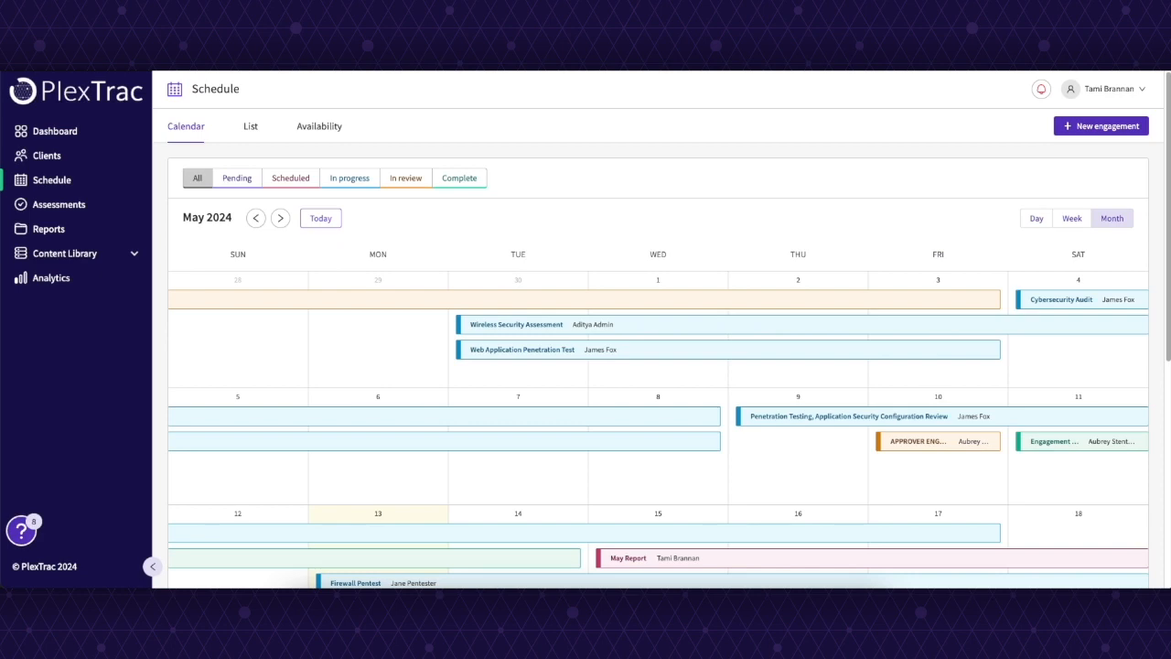
# Step: Open the June Pentest request from the June calendar to view its details
pyautogui.scroll(-2, 777, 399)
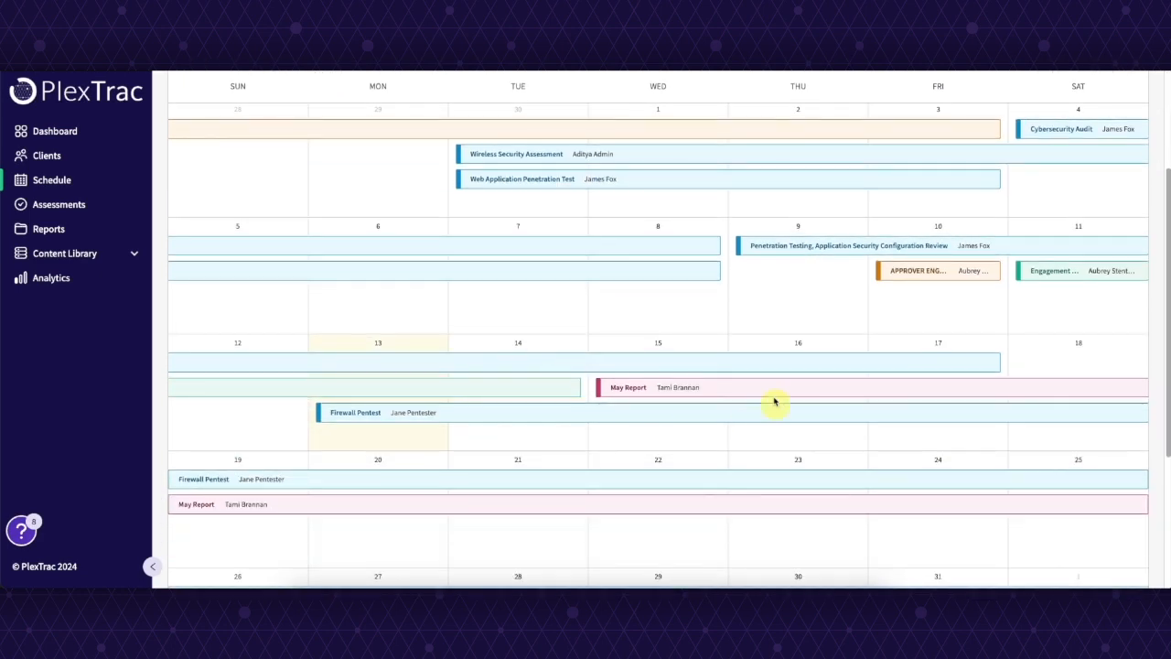
pyautogui.scroll(-2, 662, 457)
pyautogui.scroll(5, 658, 455)
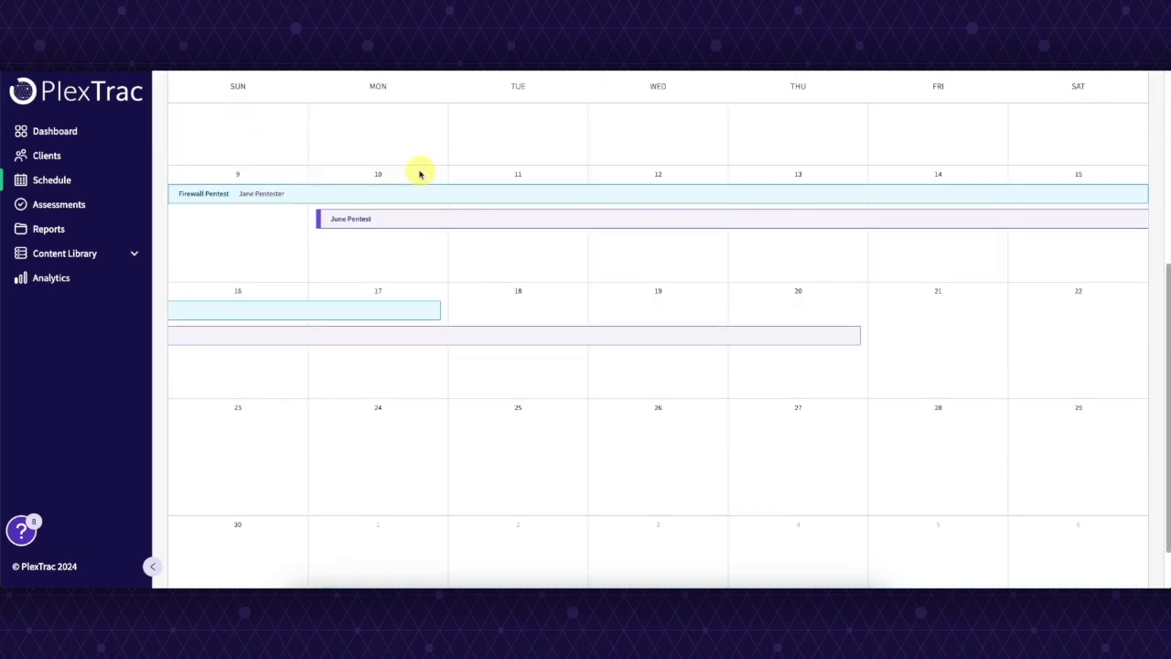
pyautogui.moveTo(418, 226)
pyautogui.click(418, 227)
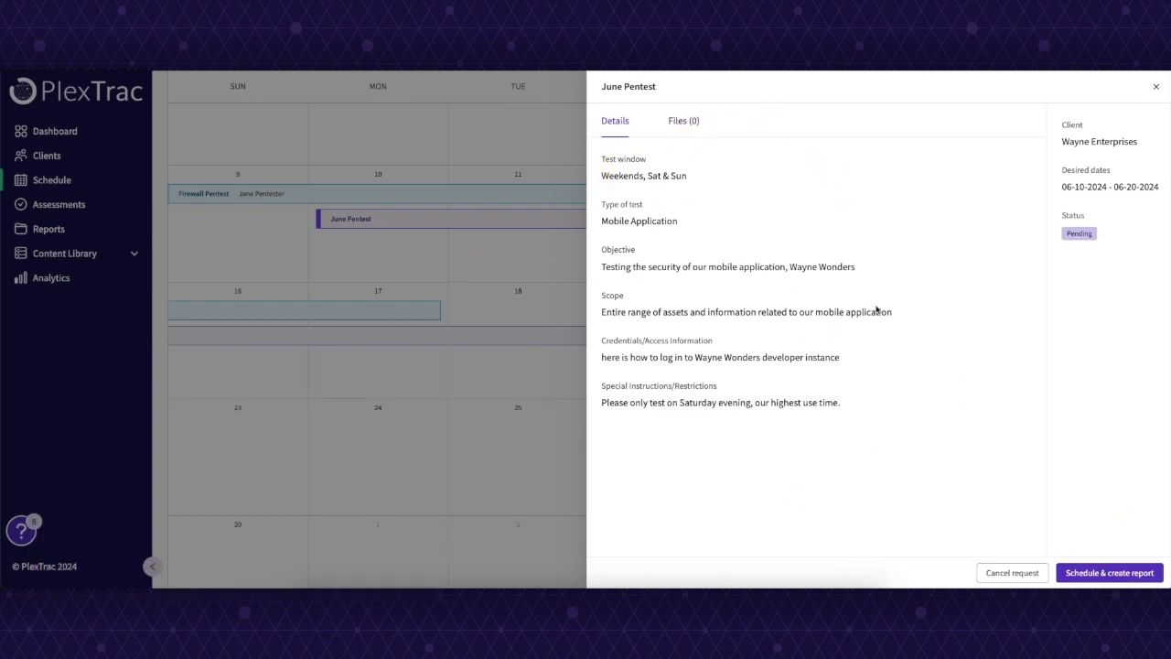
# Step: Start scheduling the June Pentest with a report, keeping the engagement details as requested and adding no files
pyautogui.click(1123, 571)
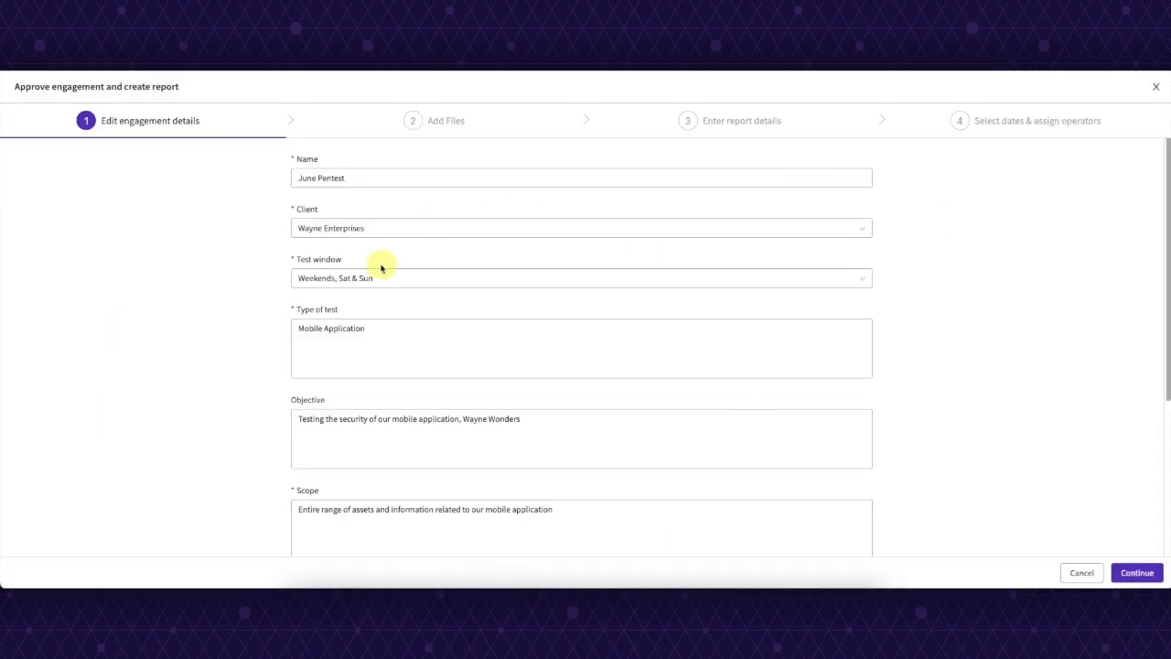
pyautogui.scroll(-3, 649, 408)
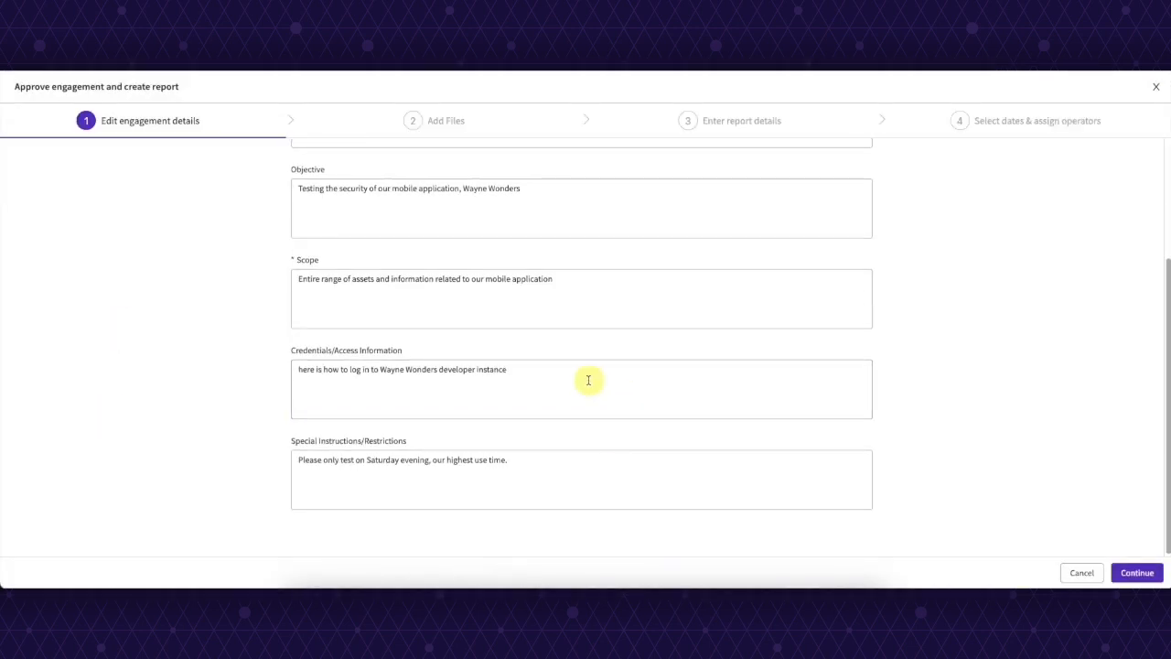
pyautogui.scroll(3, 369, 357)
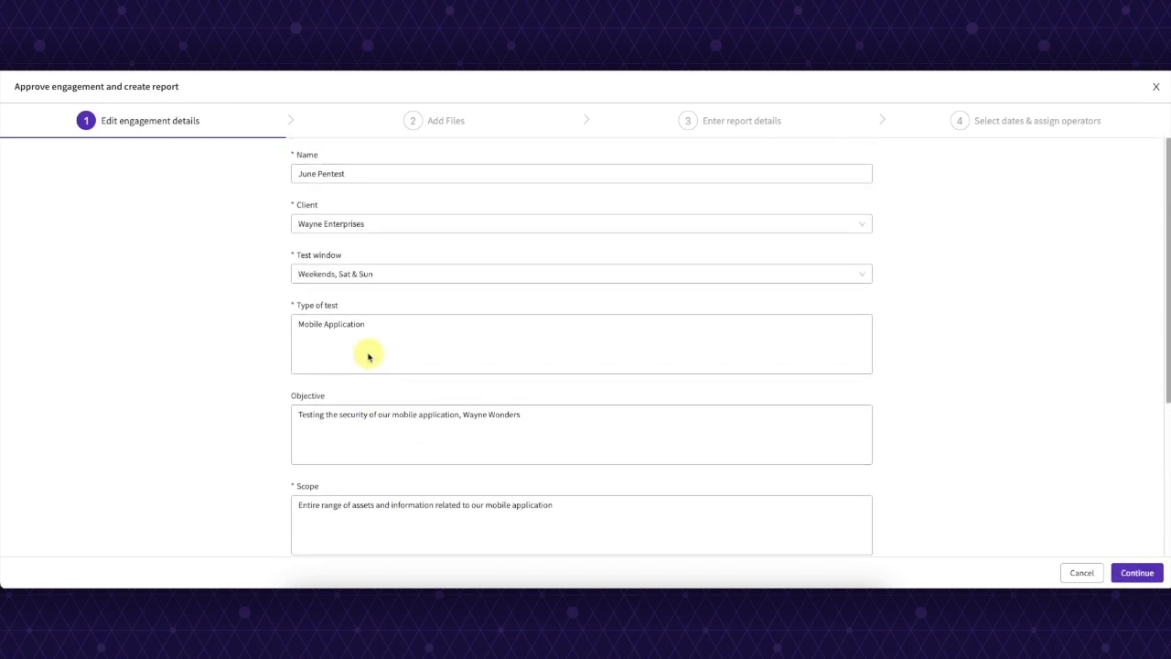
pyautogui.scroll(-2, 369, 357)
pyautogui.scroll(-1, 368, 355)
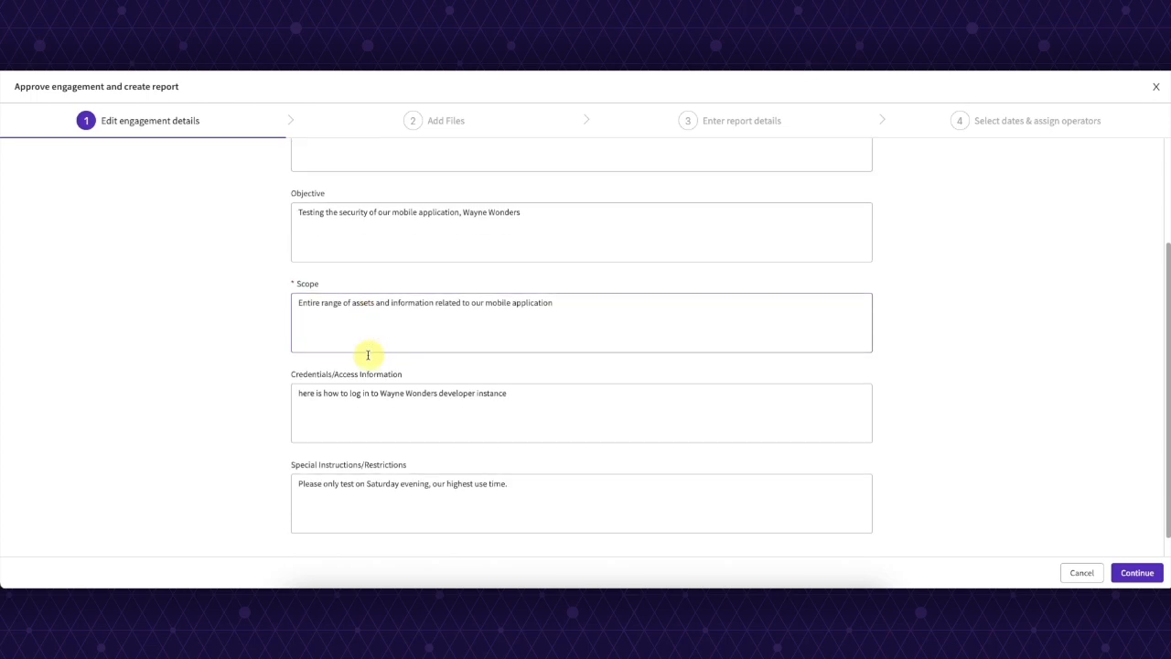
pyautogui.click(562, 275)
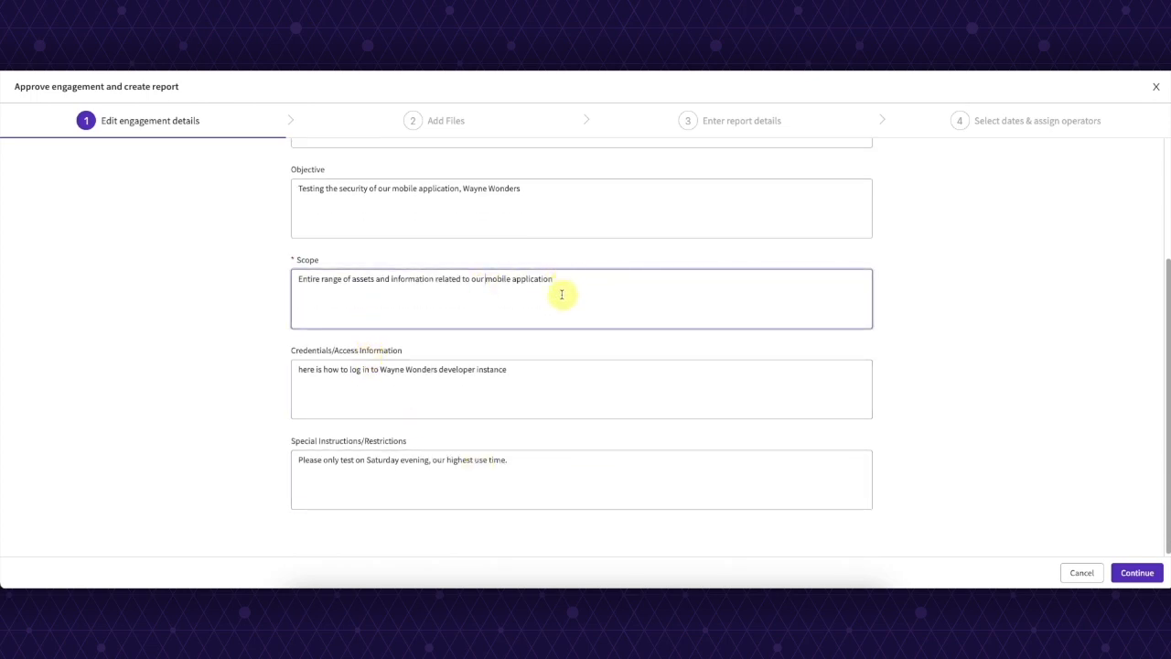
pyautogui.click(1137, 571)
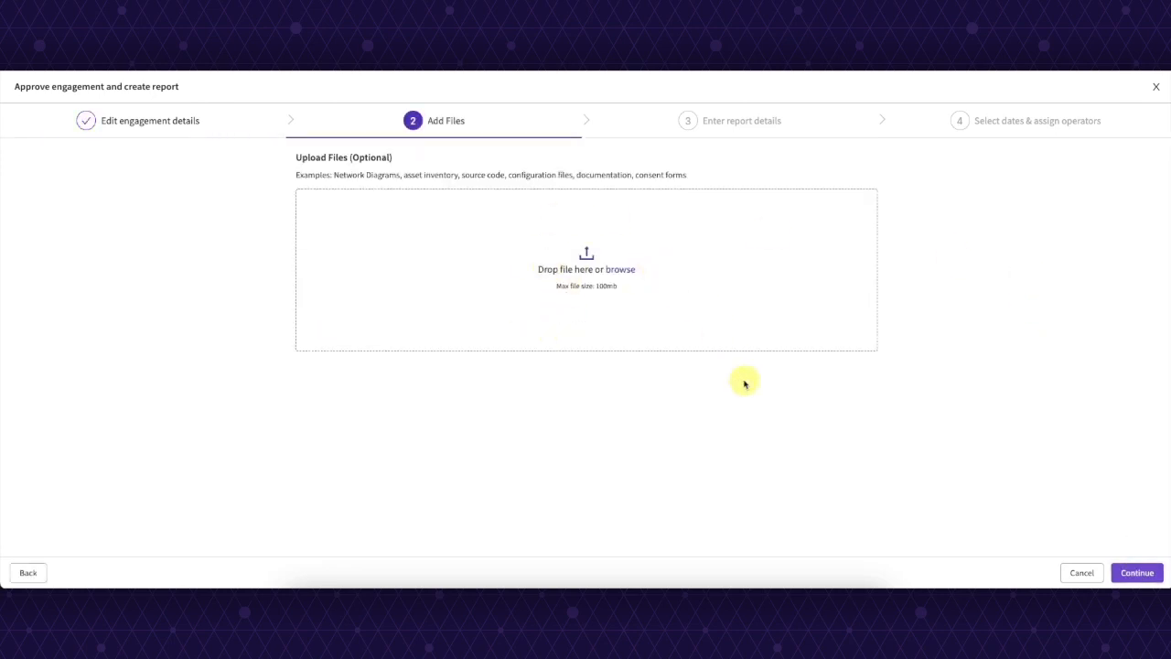
pyautogui.click(1137, 572)
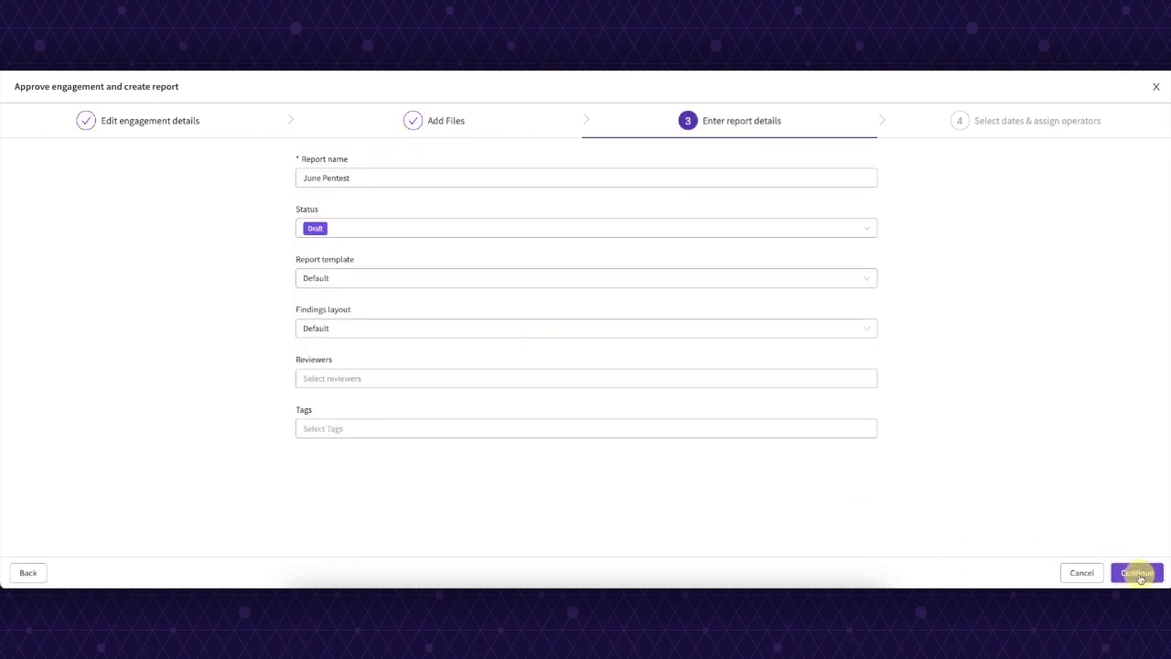
# Step: Rename the report "June Wayne Wonders Pentest"
pyautogui.click(324, 178)
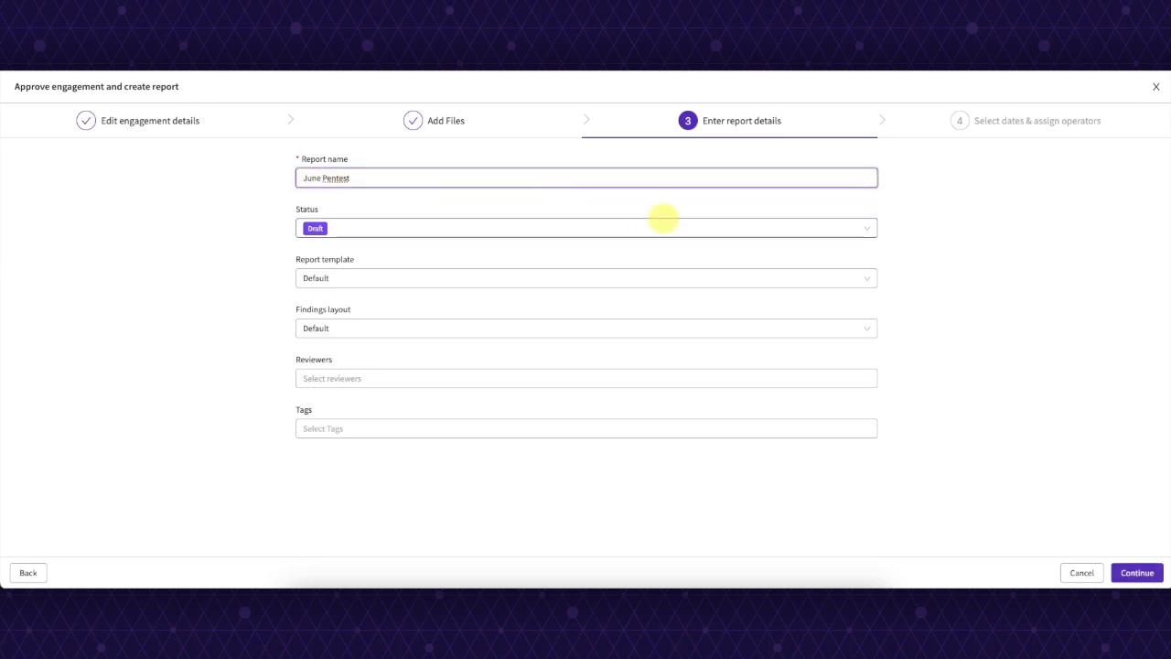
pyautogui.write('Mobi')
pyautogui.press('BackSpace')
pyautogui.press('BackSpace')
pyautogui.press('BackSpace')
pyautogui.press('BackSpace')
pyautogui.write('Waty')
pyautogui.press('BackSpace')
pyautogui.press('BackSpace')
pyautogui.write('yne Wonders')
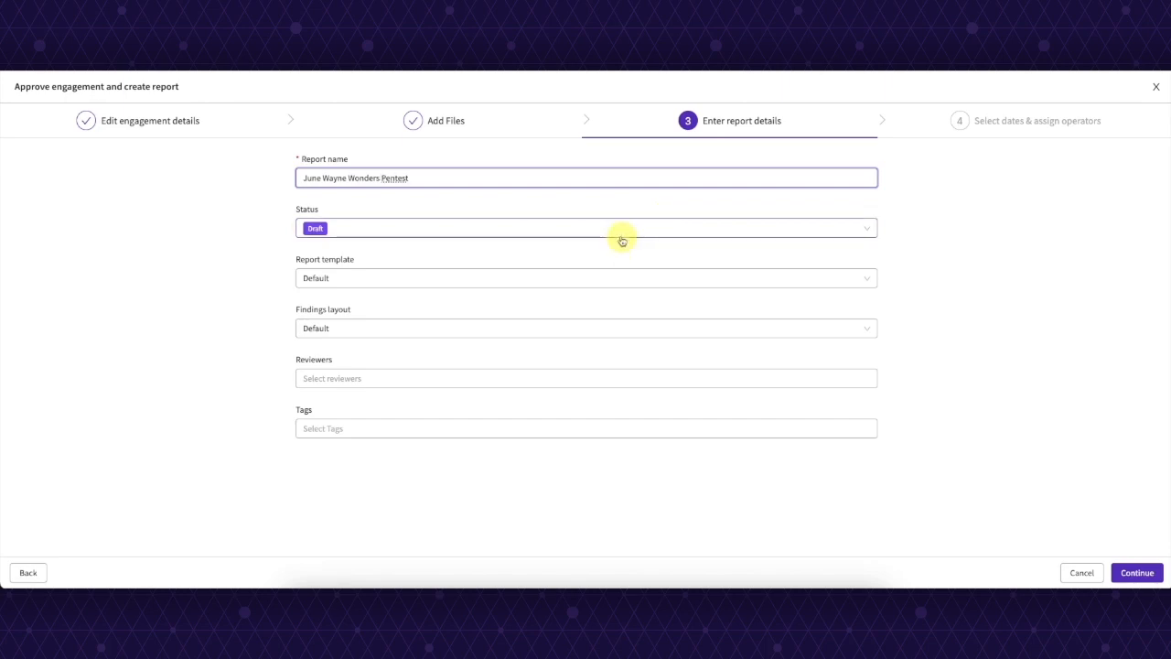
# Step: Keep the report status as Draft and choose the Default report template
pyautogui.click(621, 230)
pyautogui.click(161, 269)
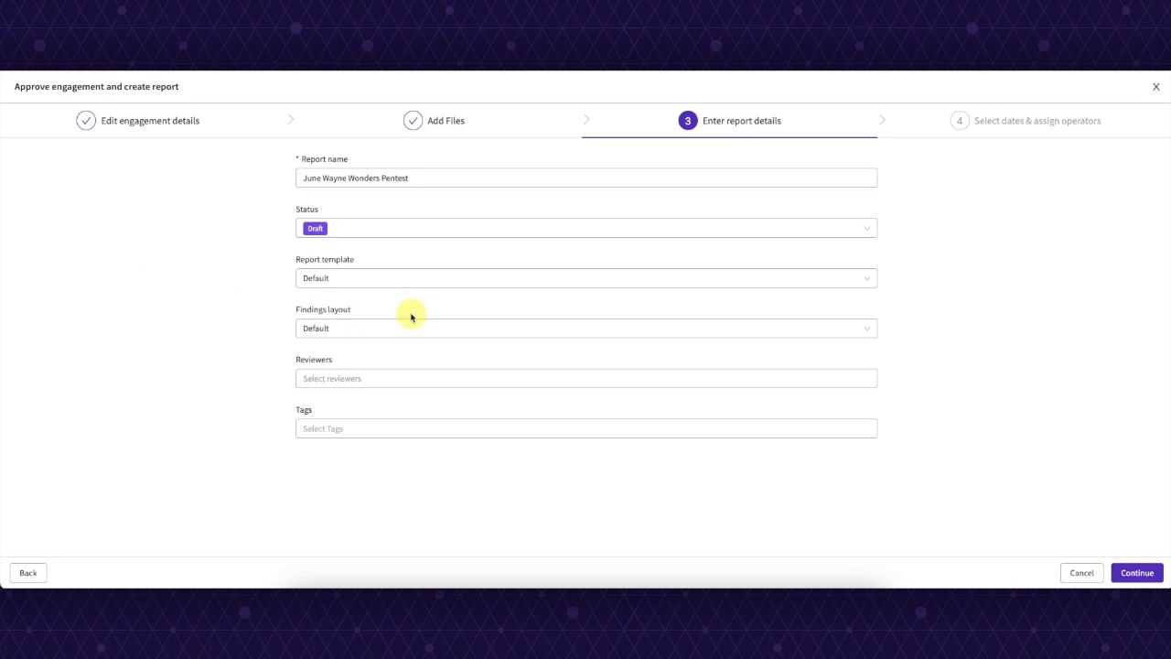
pyautogui.click(410, 279)
pyautogui.click(355, 304)
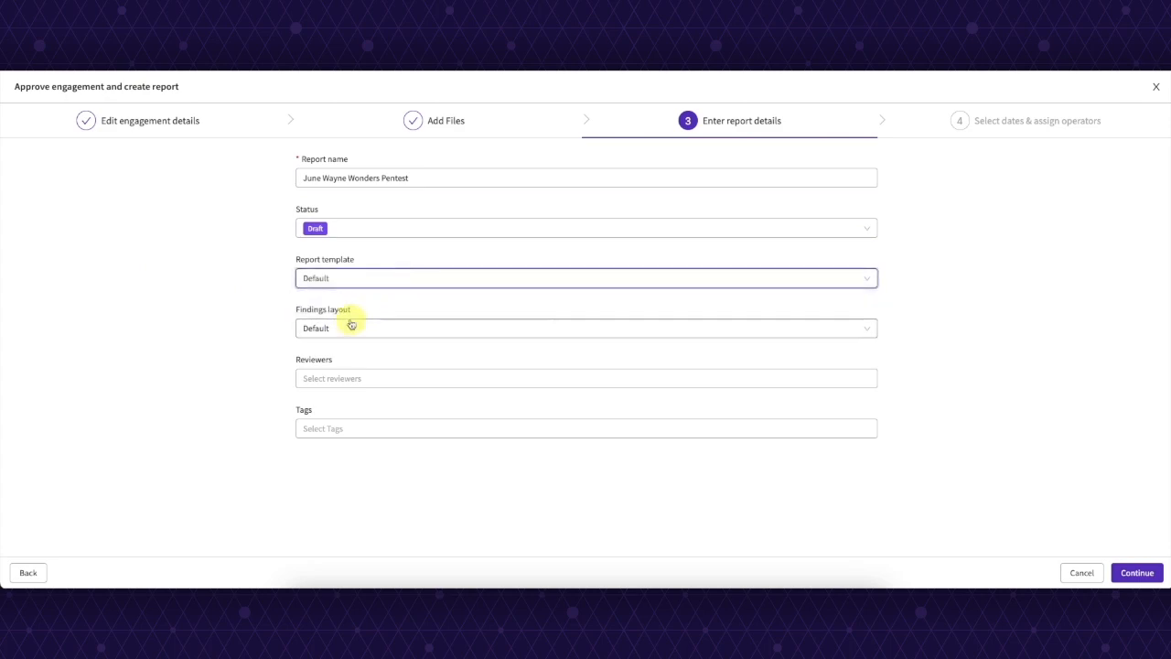
# Step: Add the tag "mobile" to the report and proceed to the dates and operator assignment
pyautogui.click(320, 428)
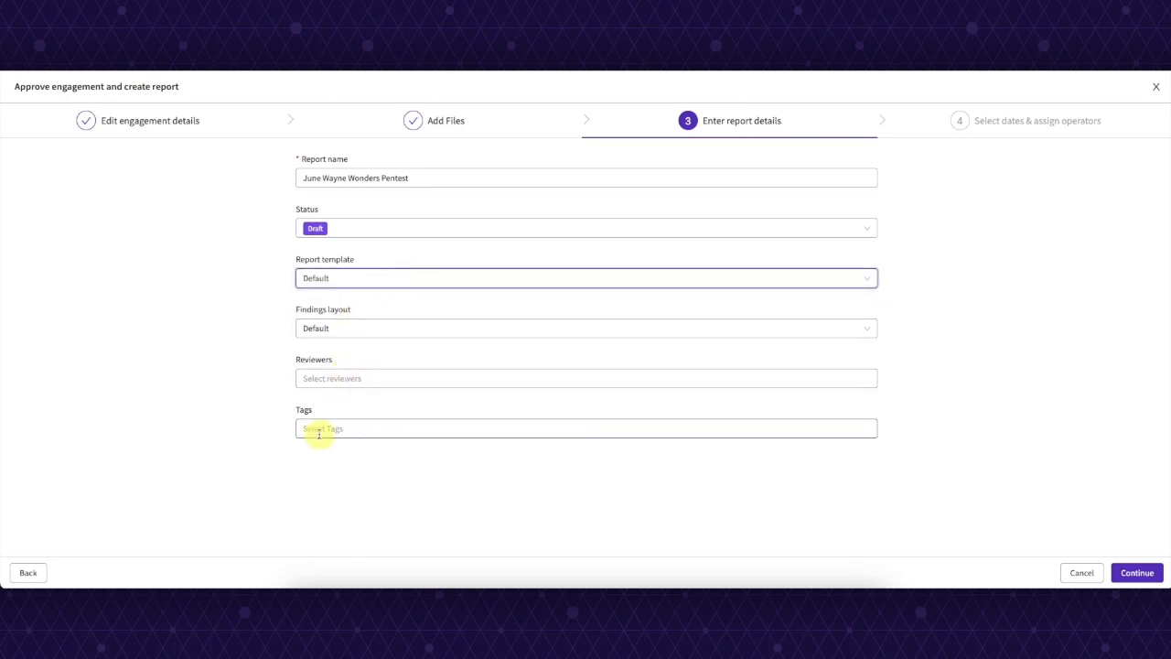
pyautogui.write('mobile')
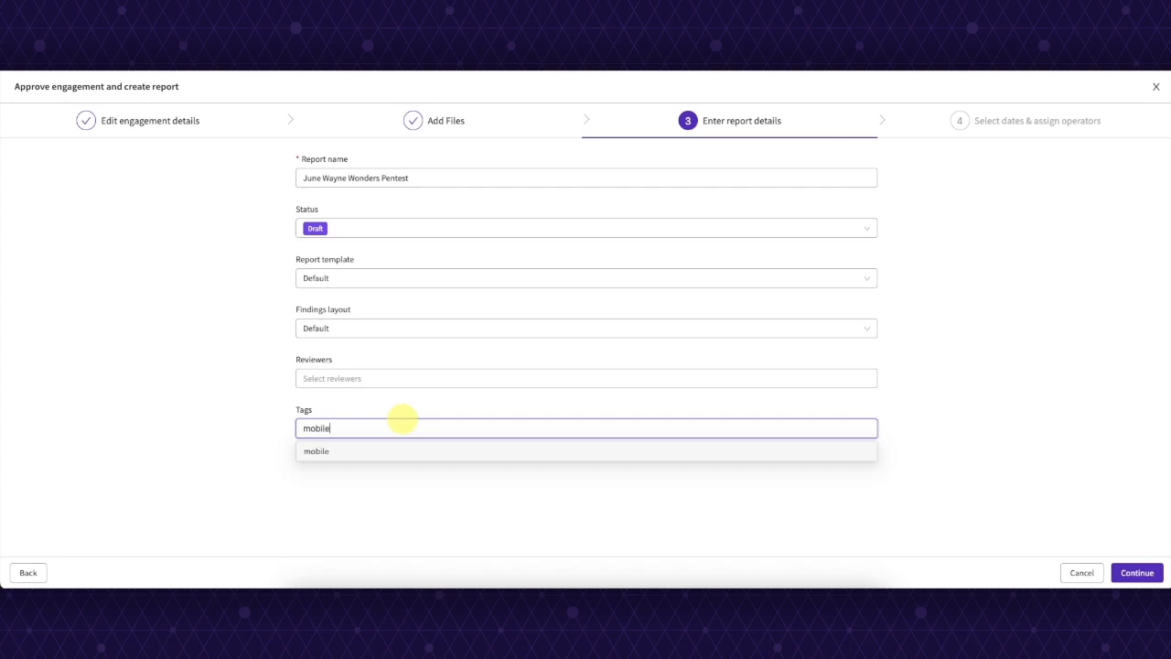
pyautogui.press('Return')
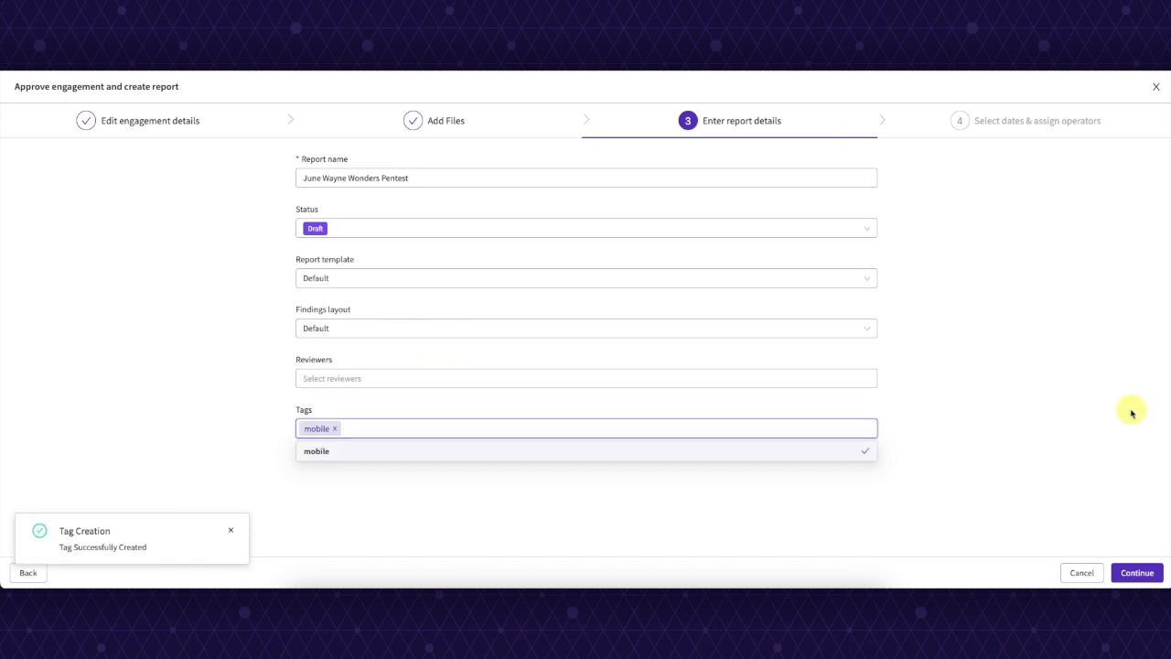
pyautogui.click(1132, 413)
pyautogui.click(1137, 572)
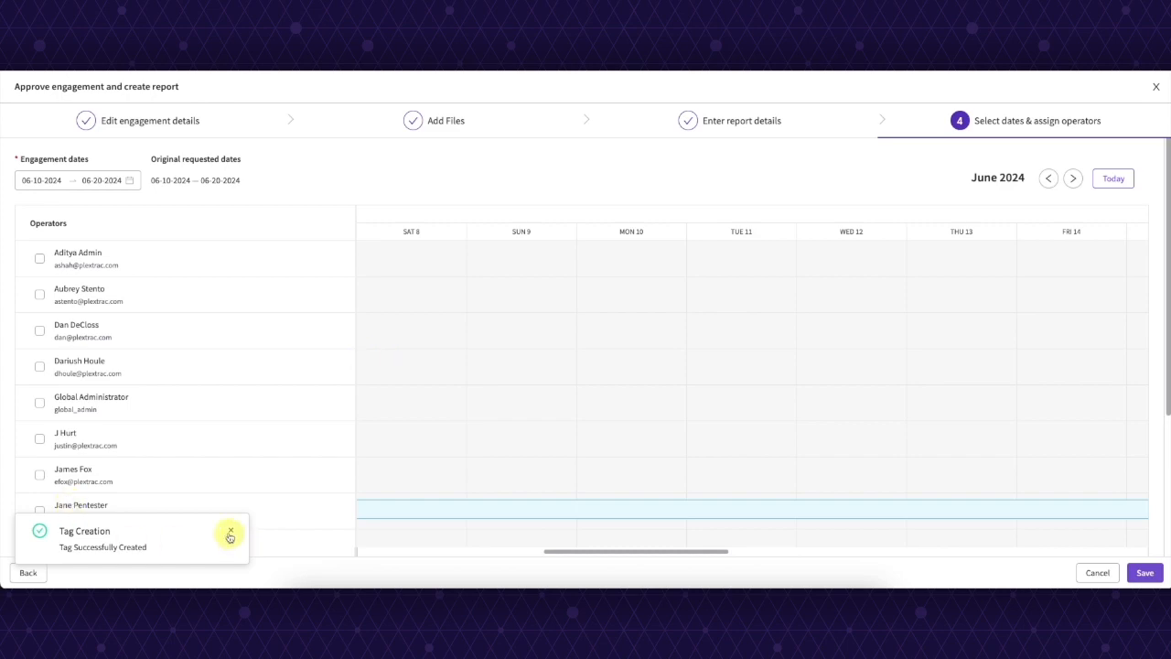
# Step: Assign the last operator in the list to the June Pentest, keeping the requested dates, and save the scheduled engagement
pyautogui.click(231, 530)
pyautogui.scroll(-2, 165, 454)
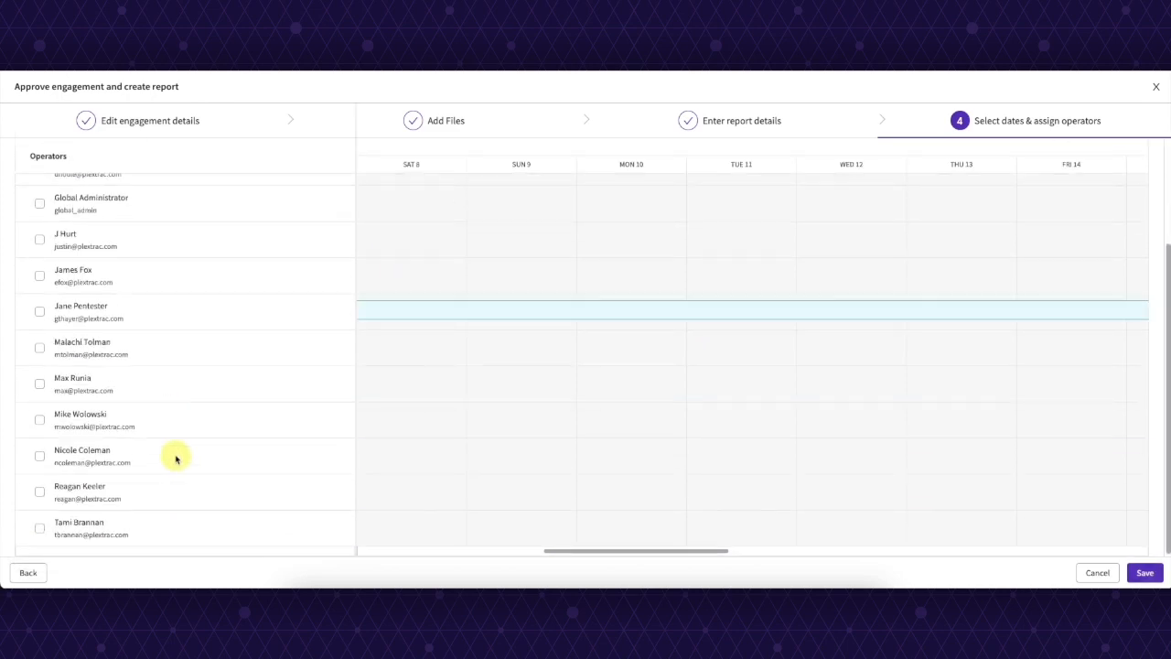
pyautogui.scroll(3, 175, 461)
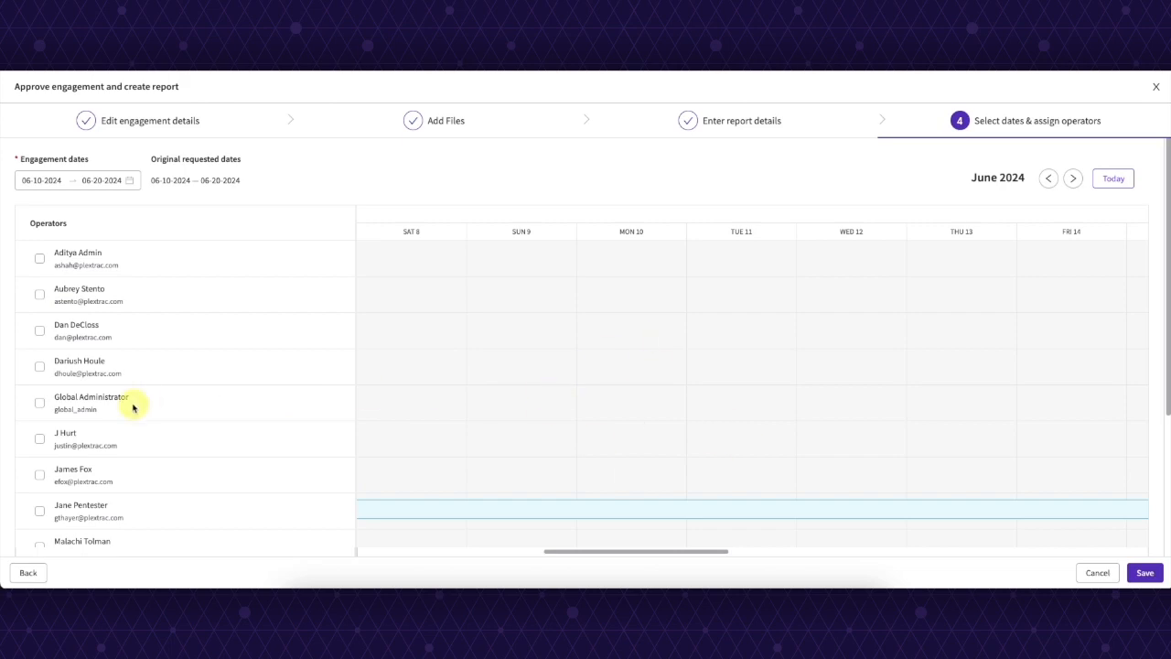
pyautogui.scroll(-2, 132, 408)
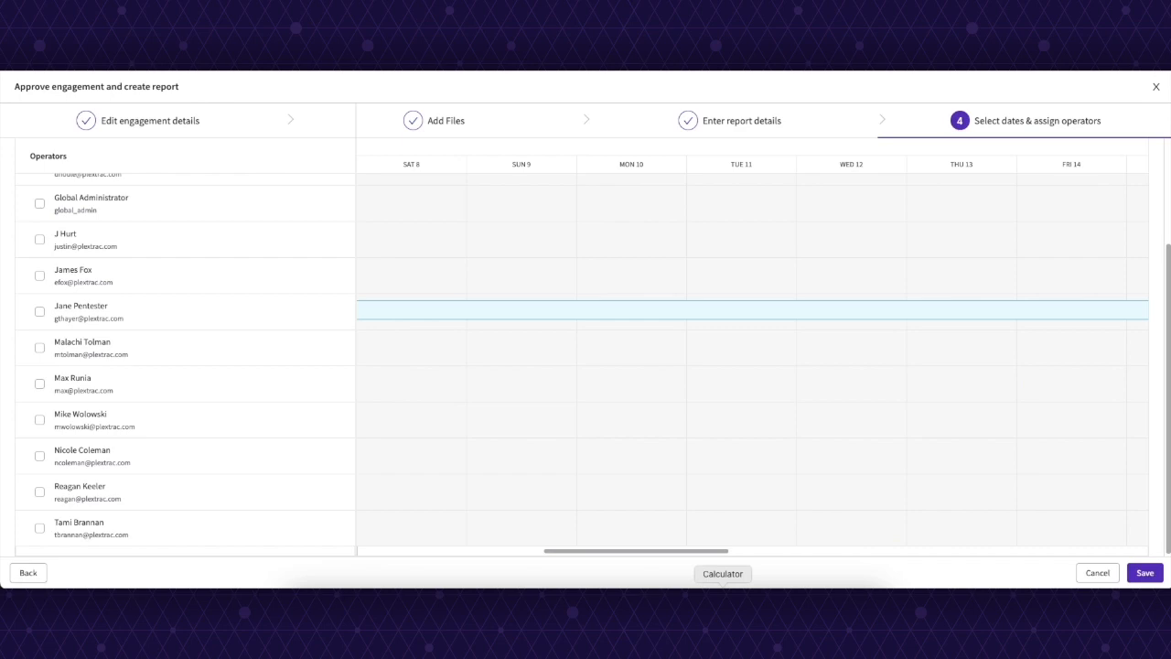
pyautogui.moveTo(693, 556); pyautogui.dragTo(1131, 522)
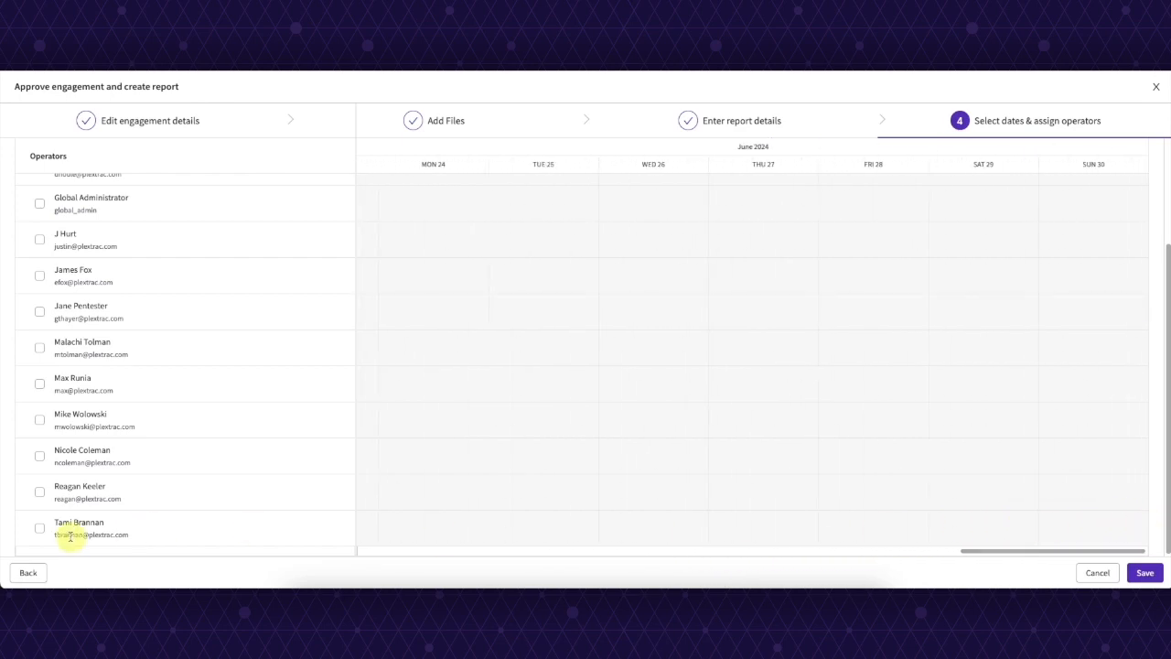
pyautogui.click(39, 528)
pyautogui.moveTo(1053, 552); pyautogui.dragTo(613, 546)
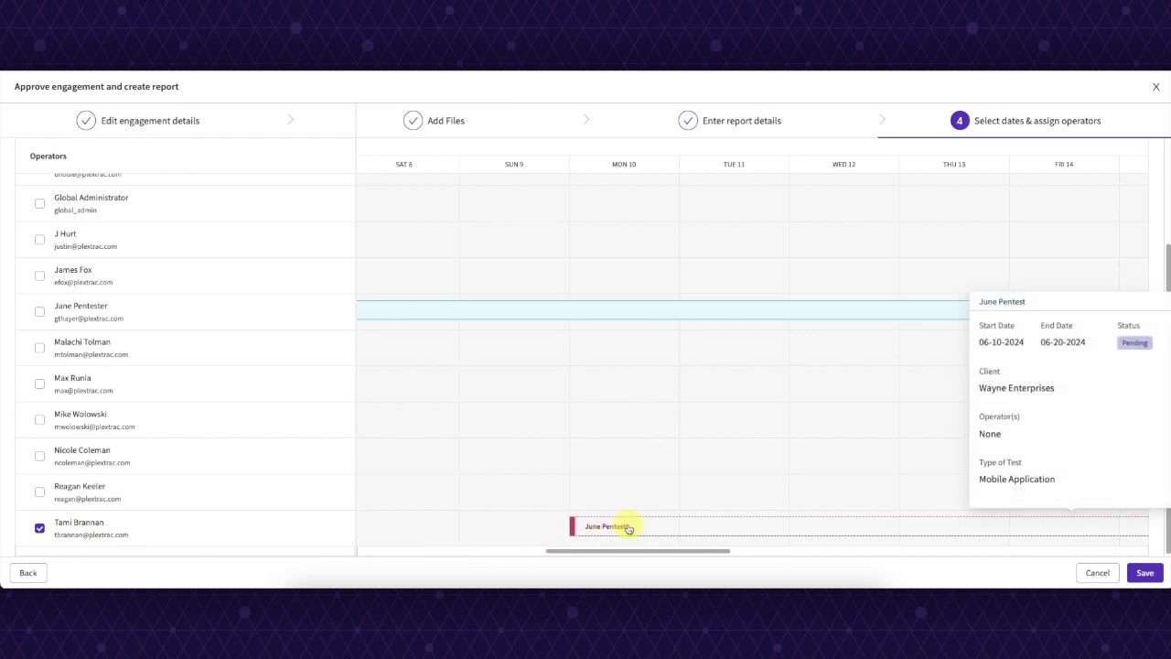
pyautogui.moveTo(656, 552)
pyautogui.mouseDown()
pyautogui.moveTo(891, 549)
pyautogui.moveTo(652, 553)
pyautogui.mouseUp()
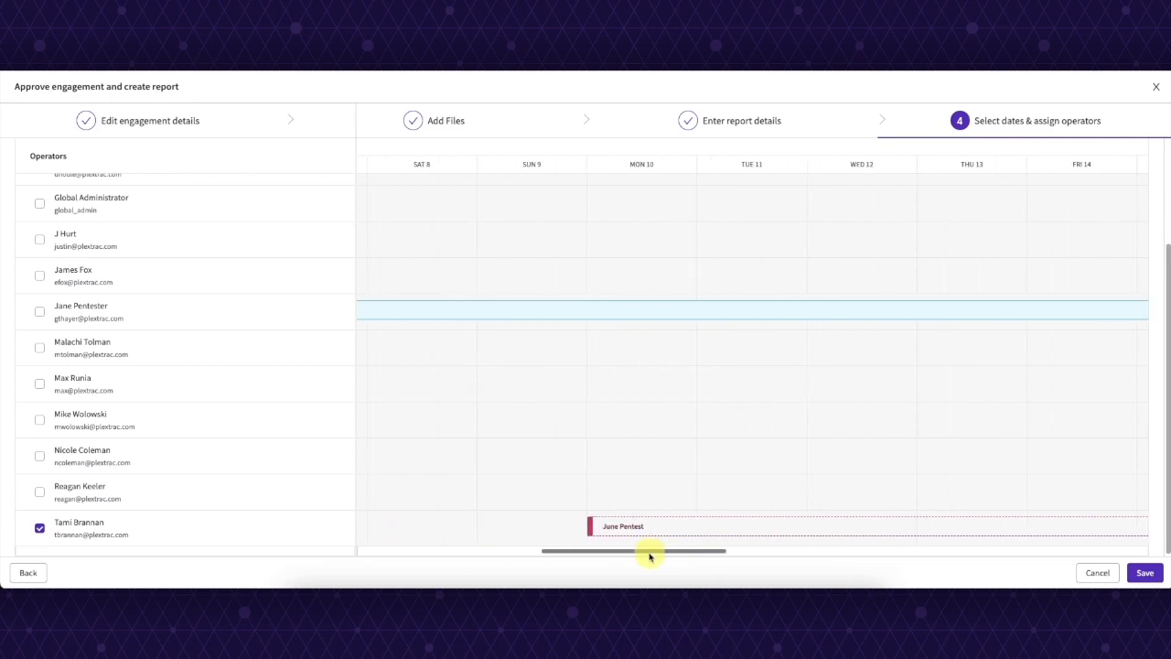
pyautogui.click(1144, 574)
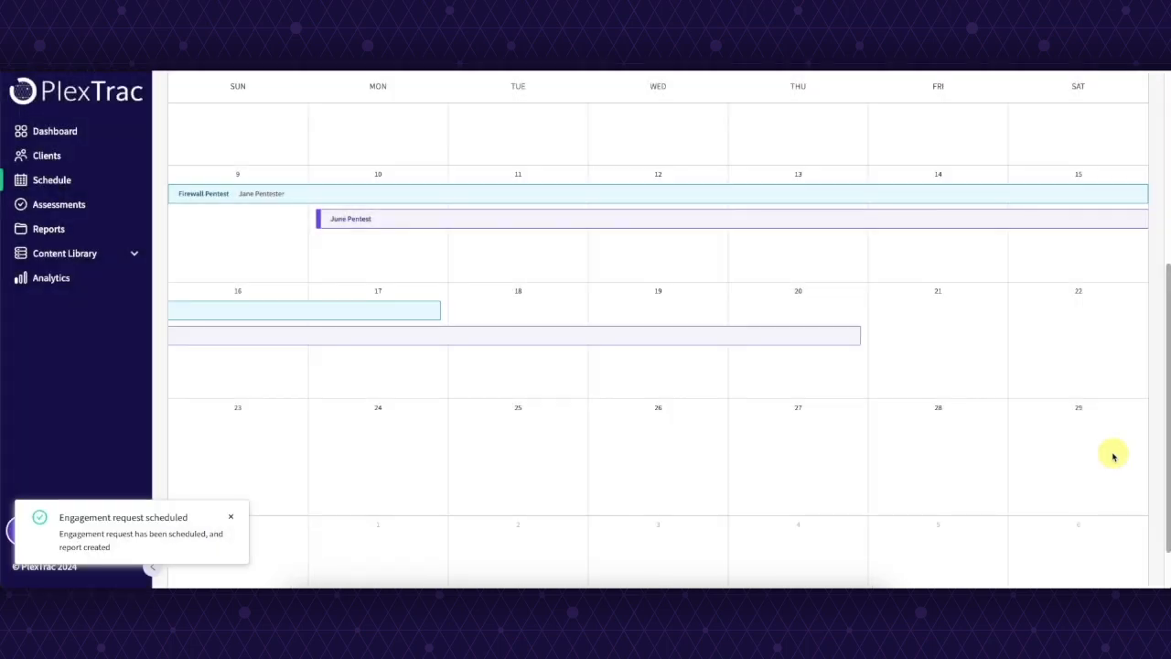
# Step: Check the June Pentest entry on the calendar, view its engagement details and open the linked June Wayne Wonders Pentest report
pyautogui.moveTo(451, 222)
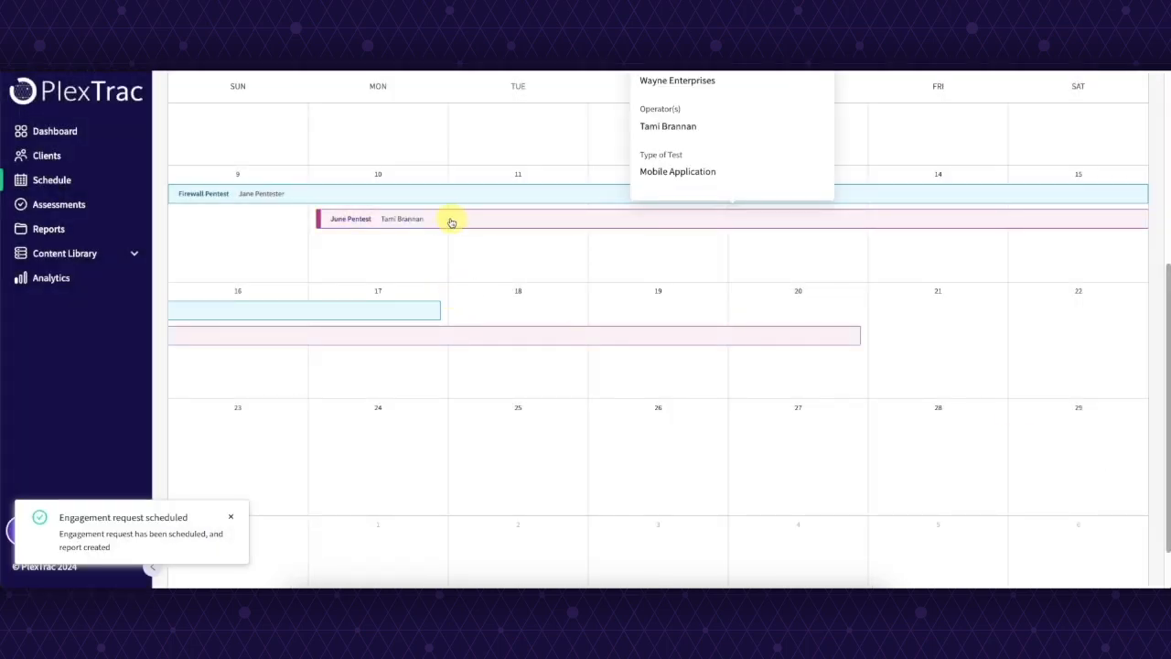
pyautogui.scroll(2, 451, 222)
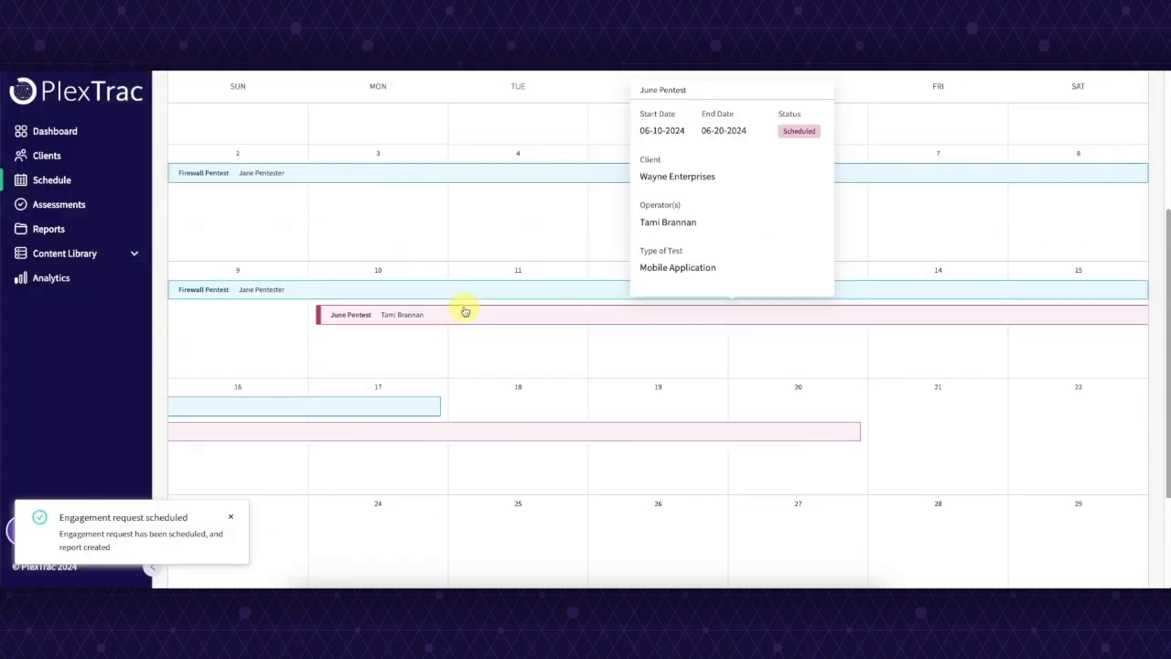
pyautogui.scroll(1, 471, 322)
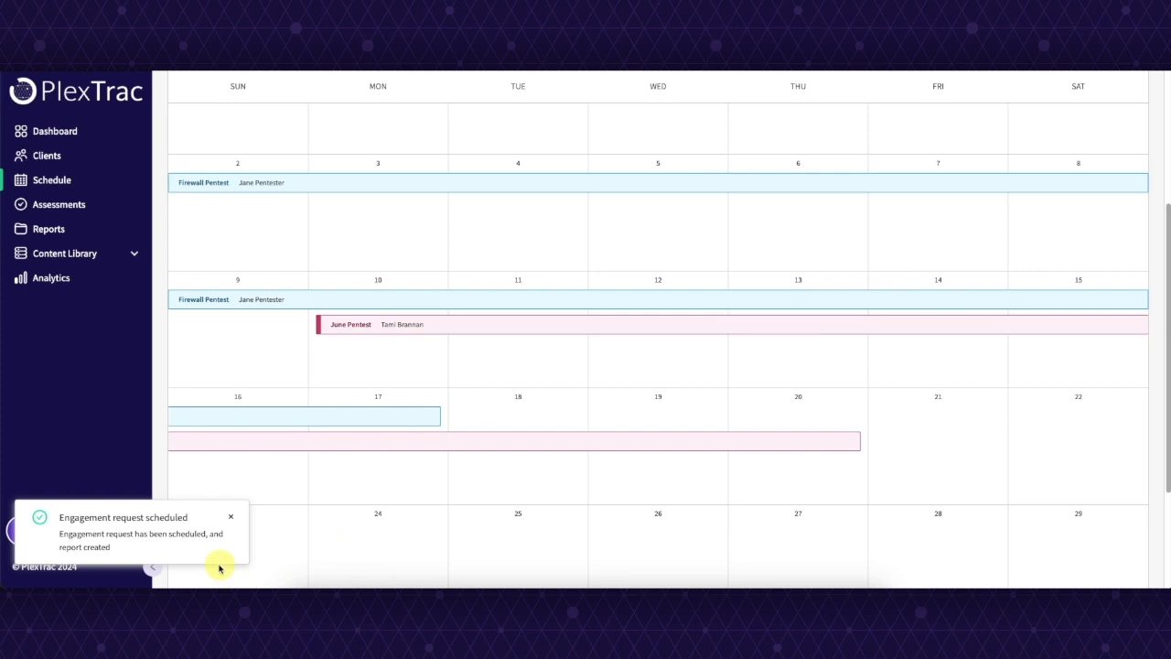
pyautogui.click(232, 520)
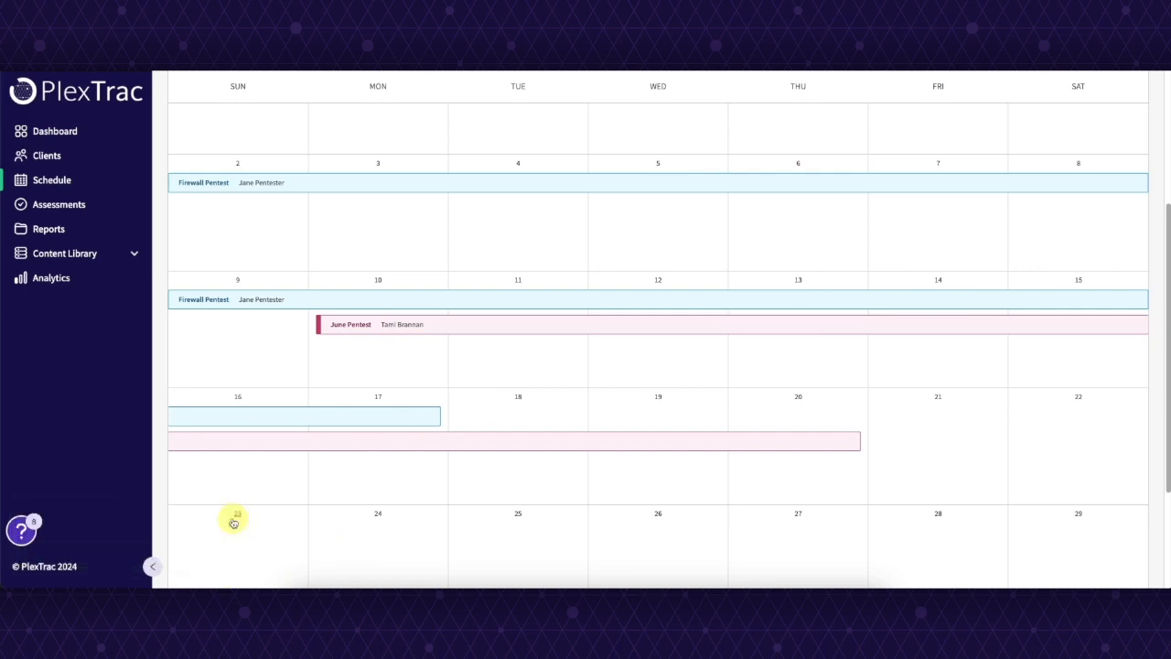
pyautogui.click(412, 326)
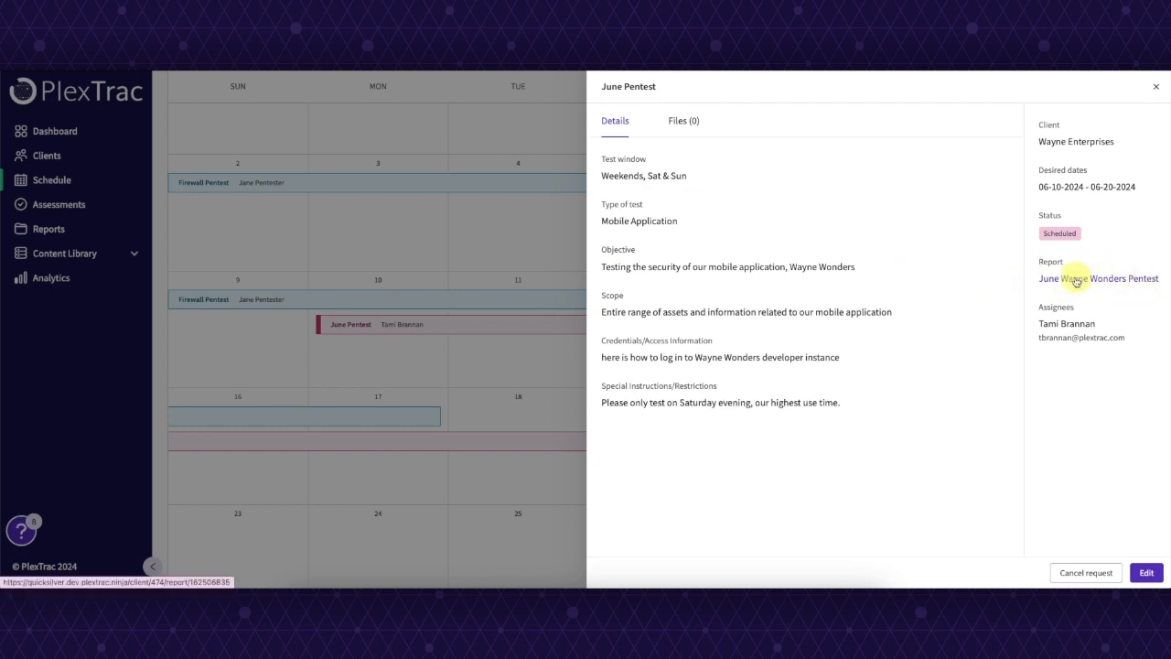
pyautogui.click(1075, 279)
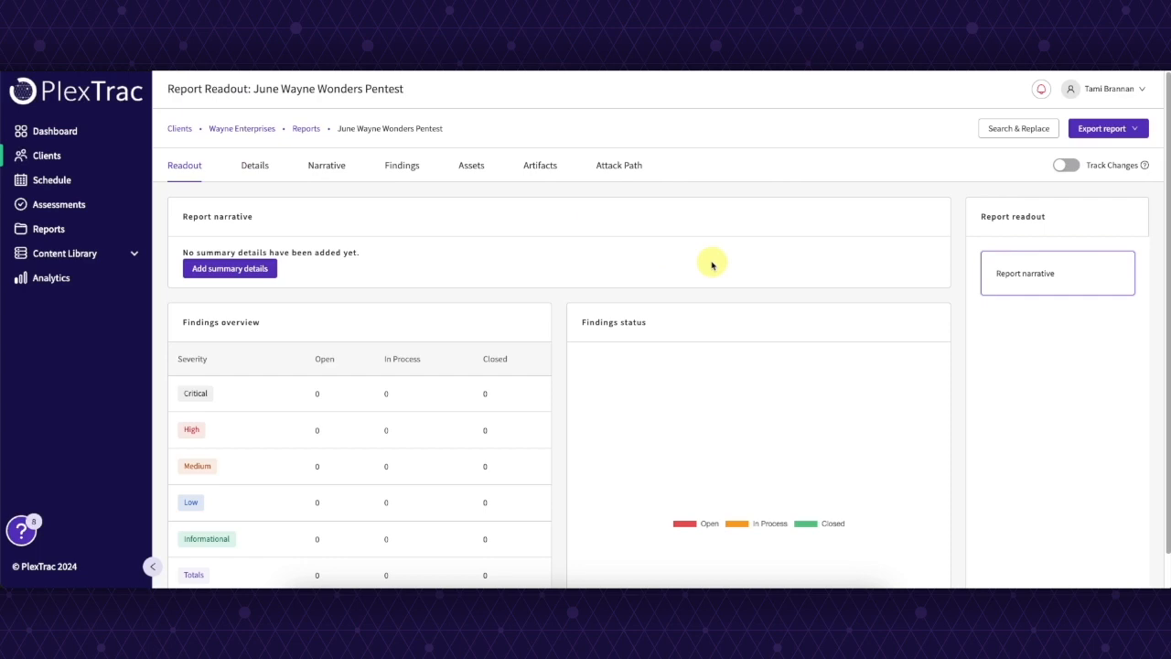
# Step: Review the report's details, including dates, template, findings layout, operator, tags and reviewer
pyautogui.click(254, 164)
pyautogui.scroll(-2, 366, 406)
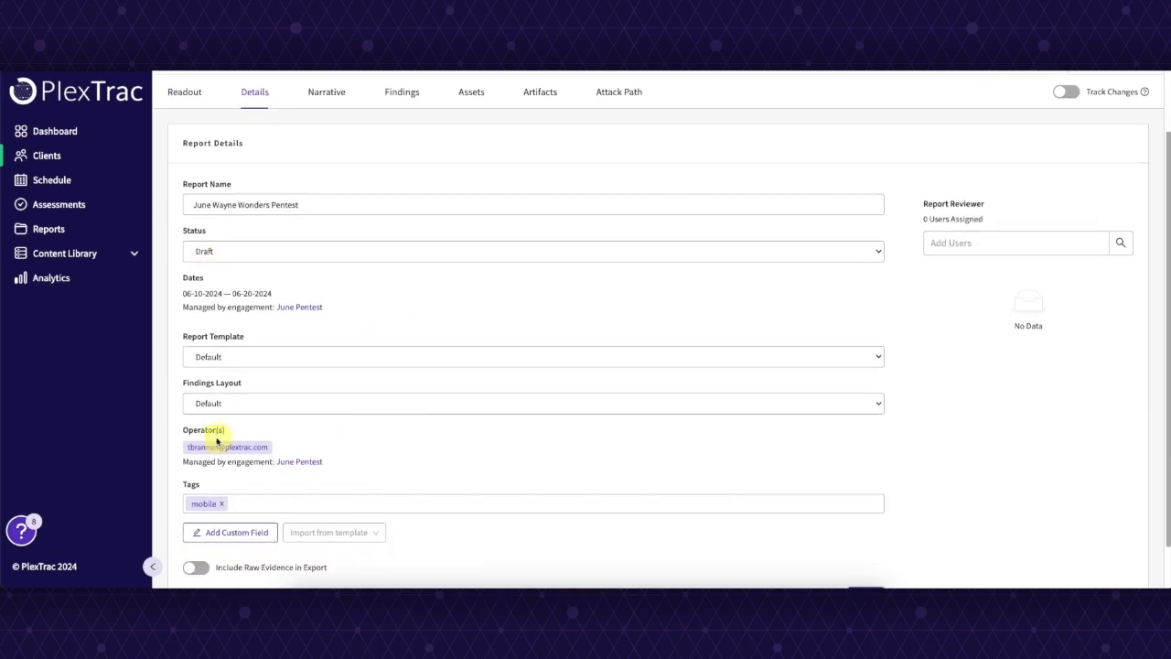
pyautogui.click(240, 359)
pyautogui.click(241, 358)
pyautogui.click(243, 403)
pyautogui.click(412, 466)
pyautogui.scroll(-1, 426, 458)
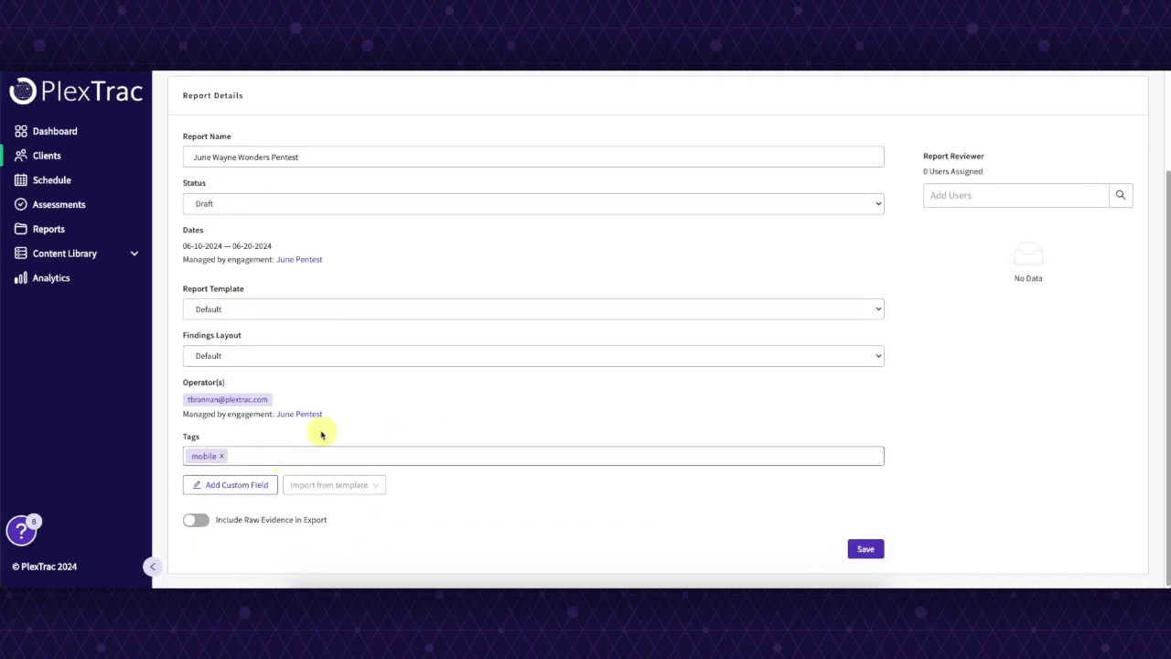
pyautogui.scroll(2, 384, 382)
pyautogui.click(941, 287)
pyautogui.click(521, 327)
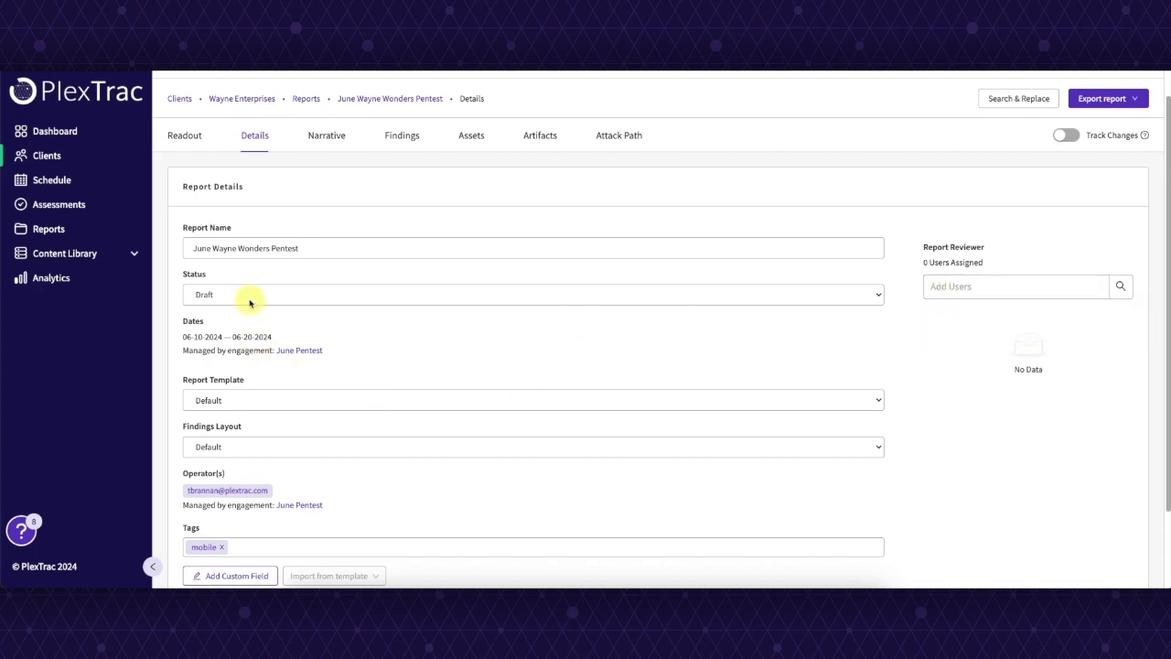
# Step: View the report's available status options, keep Draft, and follow the link to the June Pentest engagement managing its dates
pyautogui.click(250, 302)
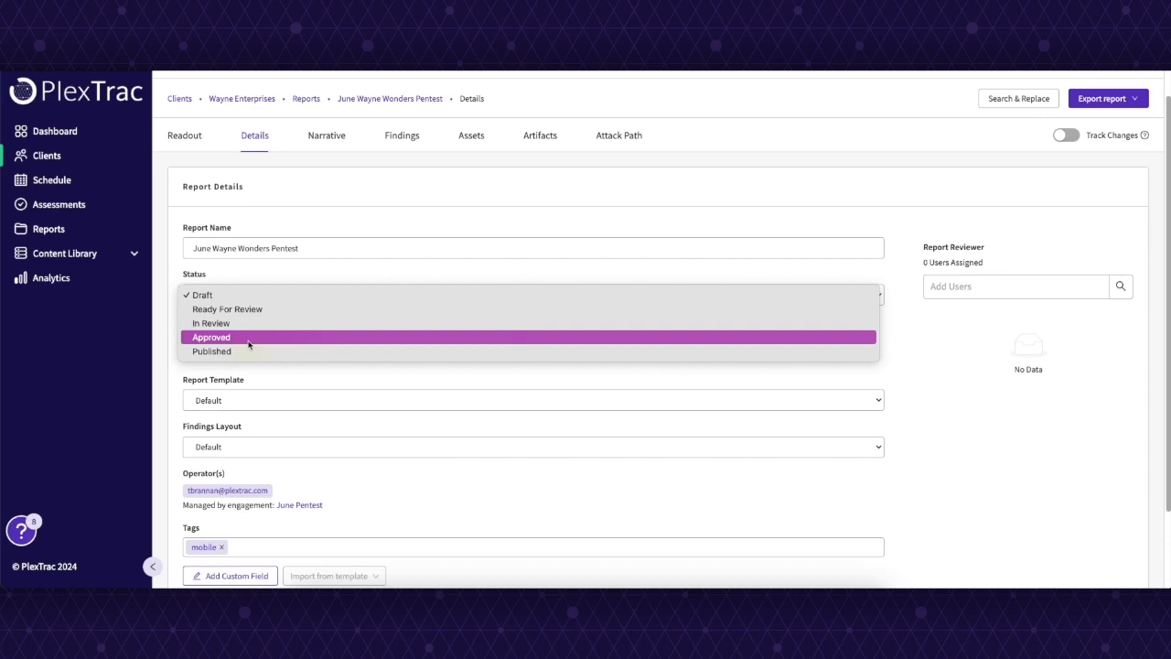
pyautogui.click(381, 201)
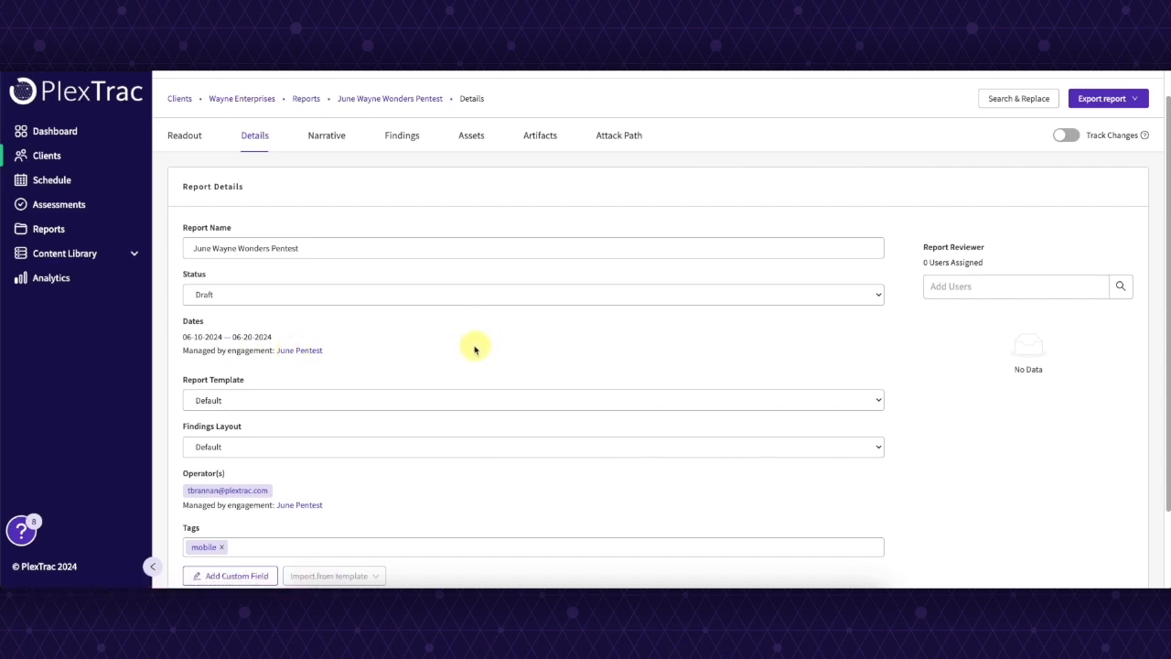
pyautogui.click(297, 351)
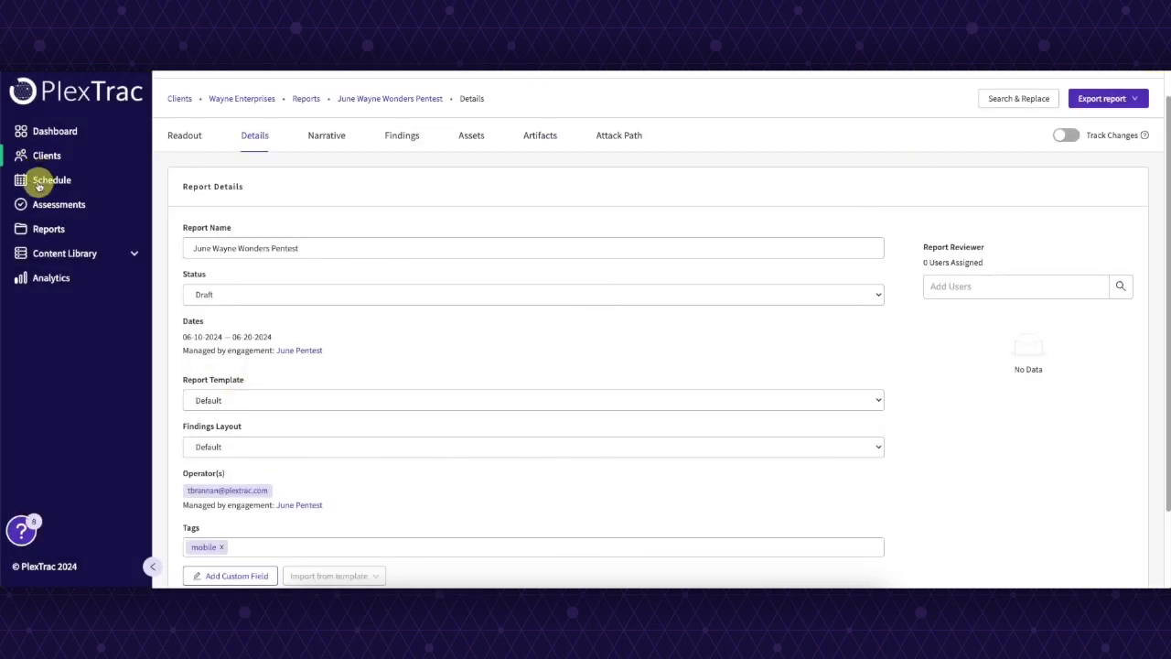
# Step: Return to the schedule, switch to the client user's session and reload its calendar
pyautogui.click(39, 186)
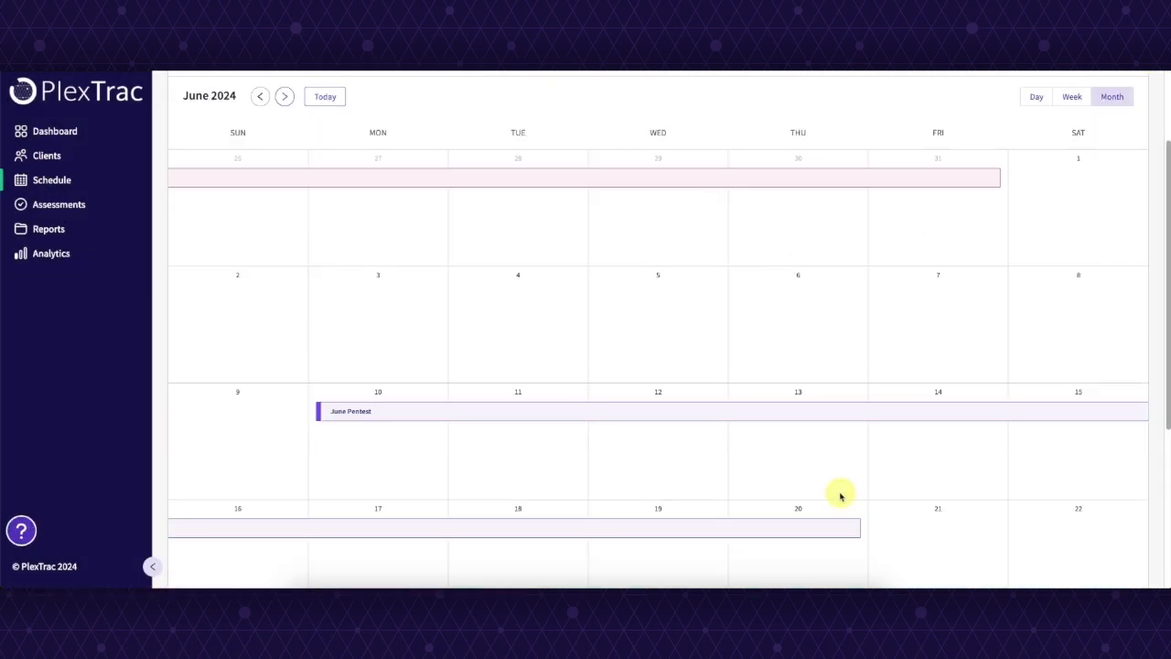
pyautogui.scroll(3, 296, 216)
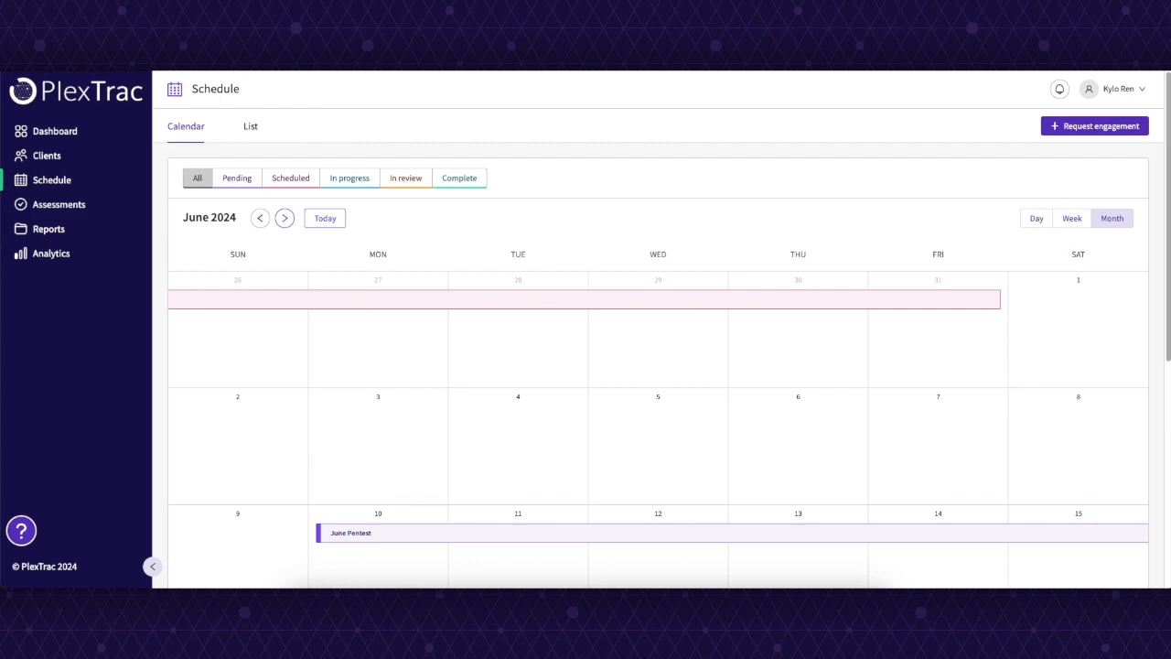
pyautogui.press('super+r')
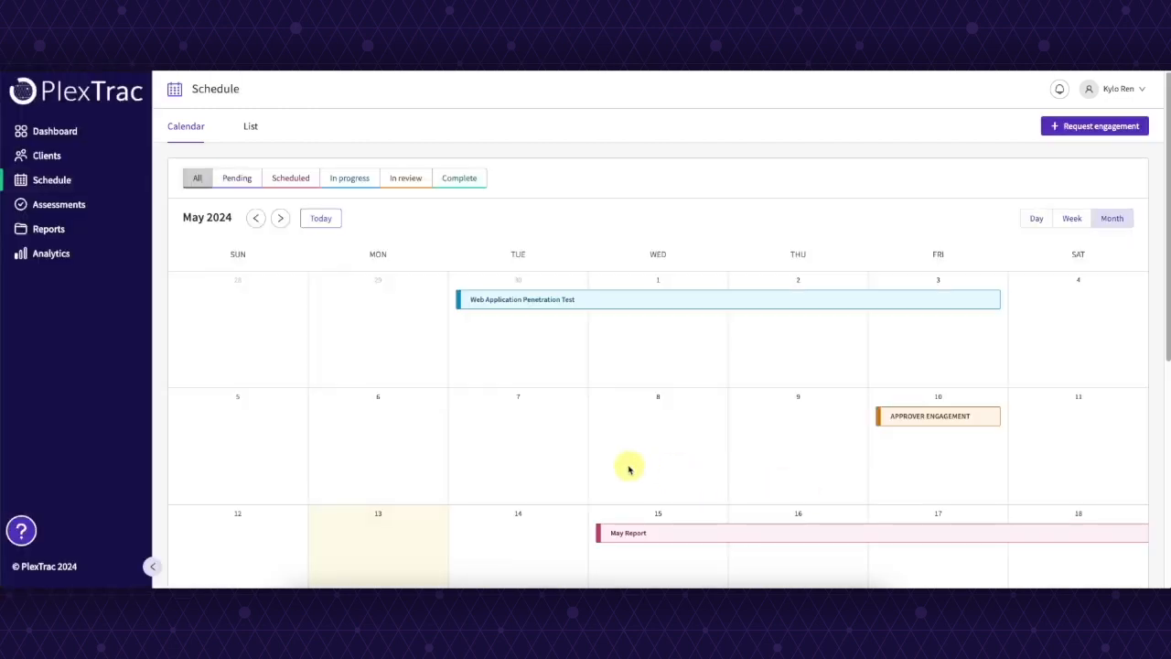
# Step: Preview the summaries of the Web Application Penetration Test, APPROVER ENGAGEMENT and May Report on the client's May 2024 calendar
pyautogui.moveTo(847, 528)
pyautogui.moveTo(646, 303)
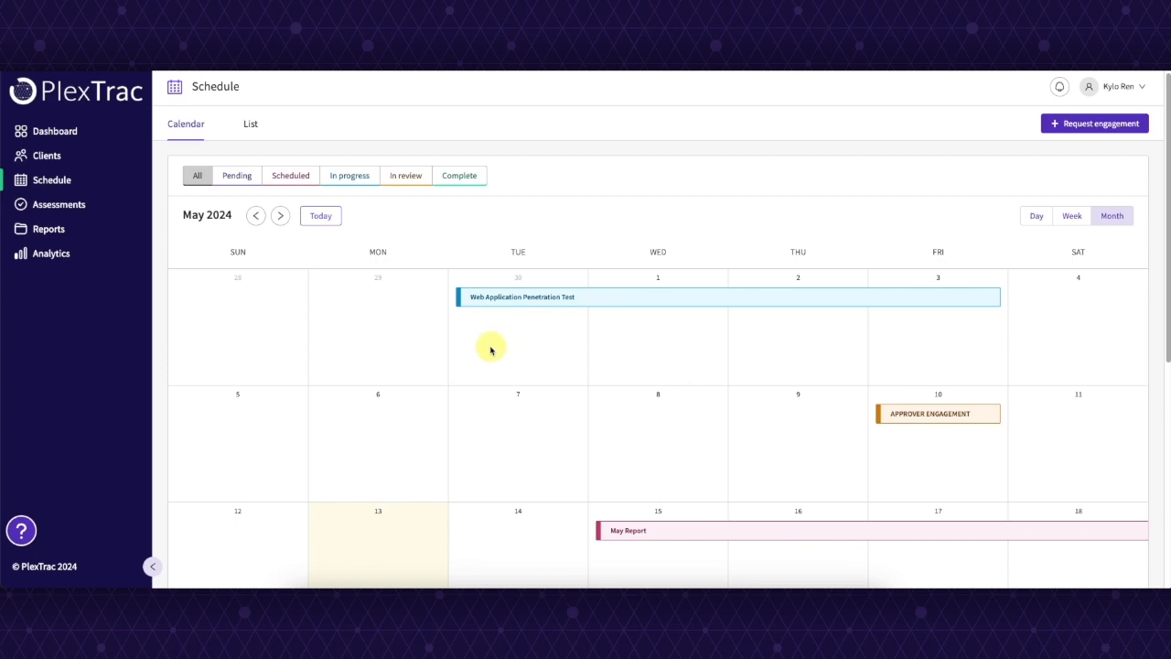
pyautogui.moveTo(527, 298)
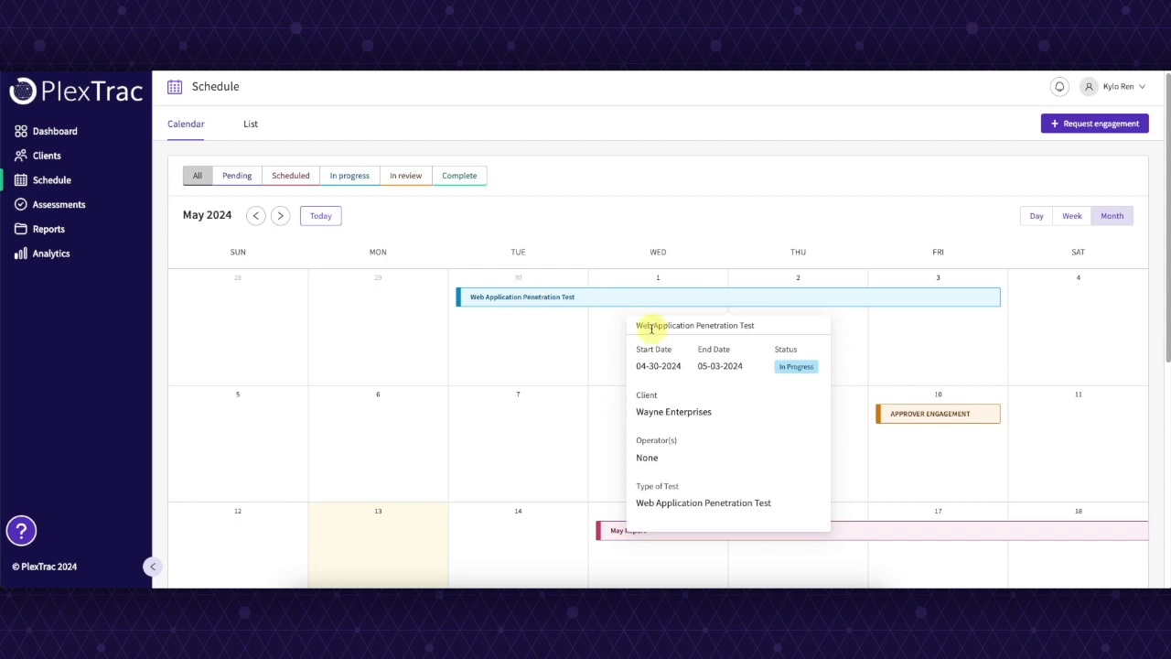
pyautogui.moveTo(909, 418)
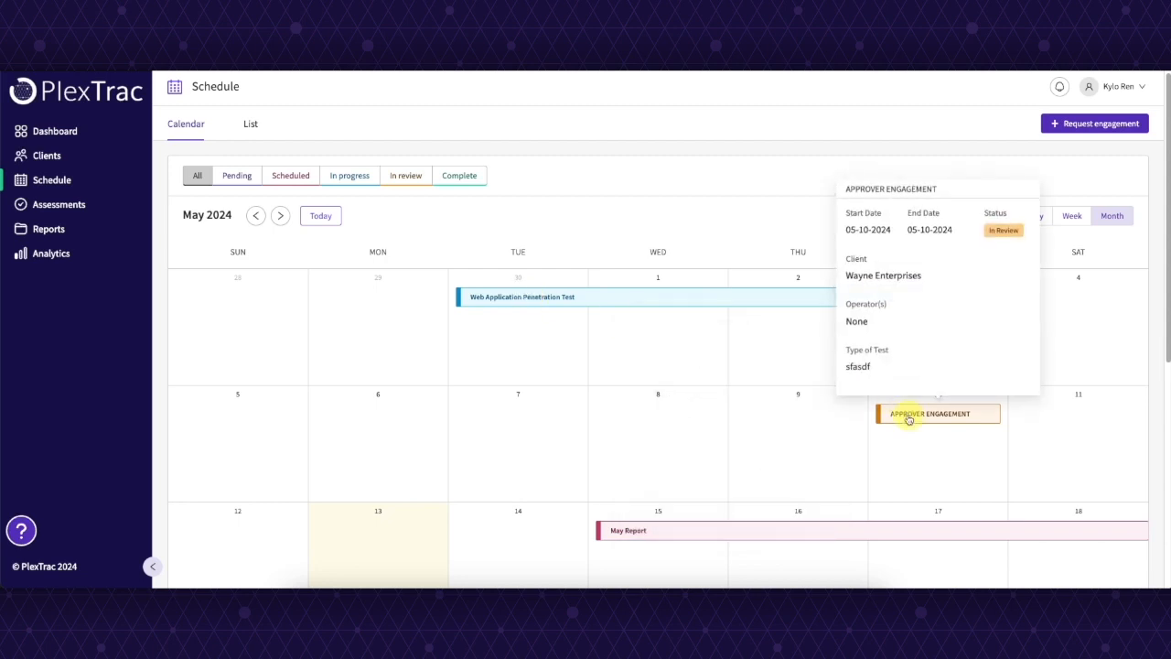
pyautogui.scroll(-1, 869, 425)
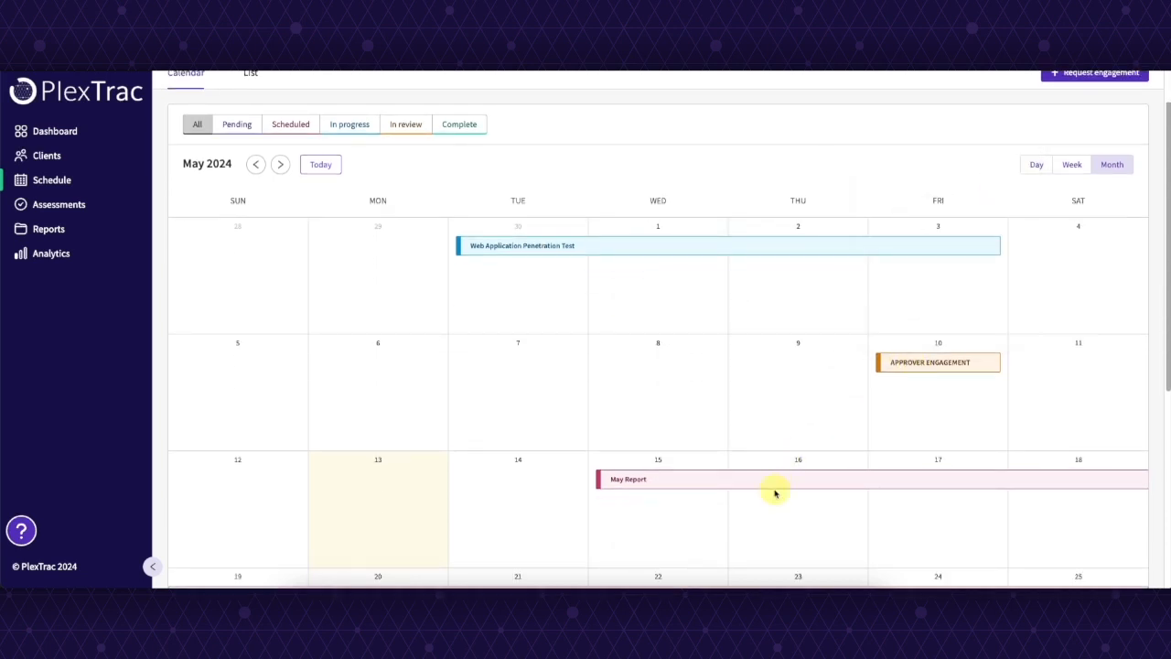
pyautogui.moveTo(783, 485)
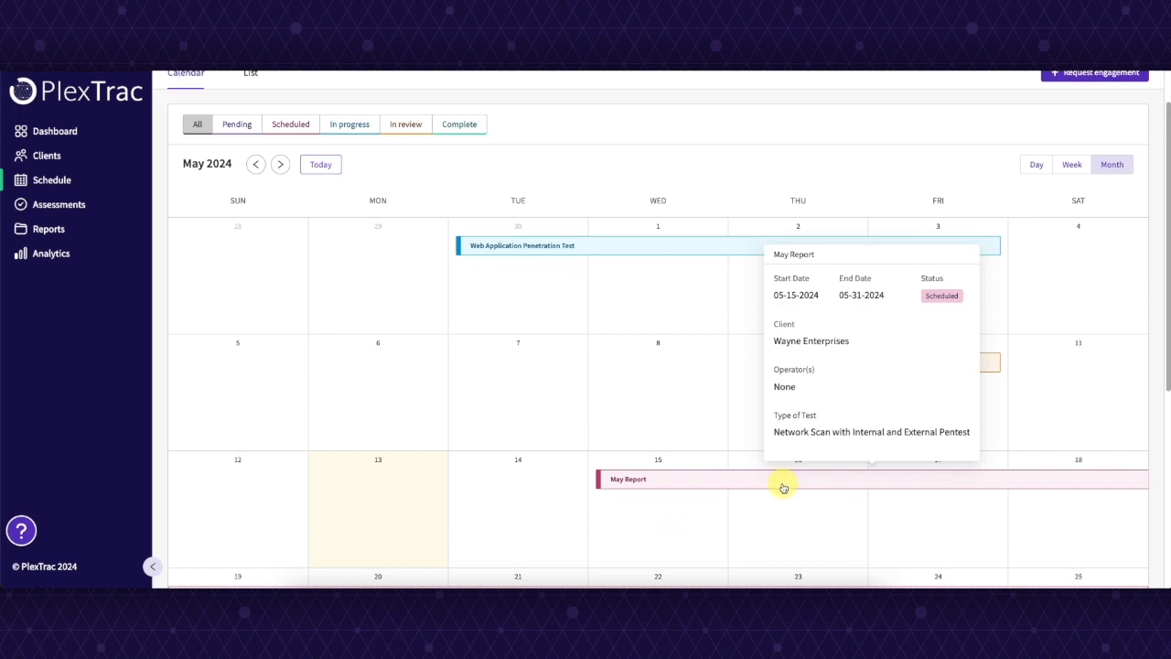
pyautogui.scroll(1, 719, 365)
pyautogui.click(692, 266)
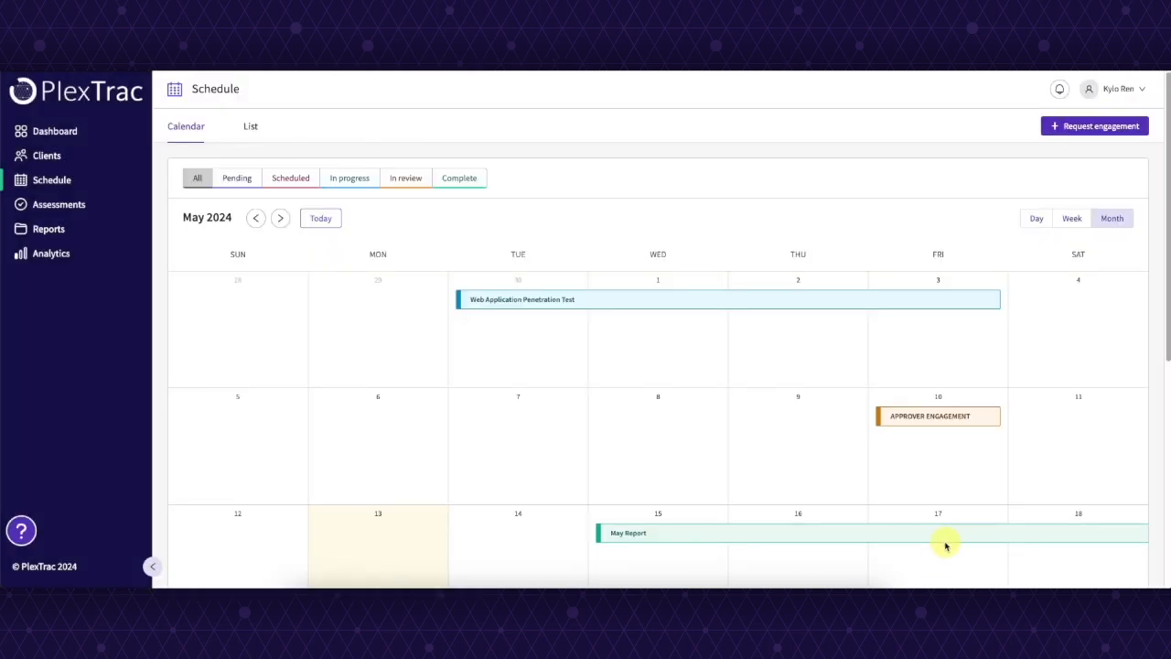
# Step: View the report linked to the May Report engagement, then return to the schedule and preview APPROVER ENGAGEMENT
pyautogui.click(627, 538)
pyautogui.click(1091, 277)
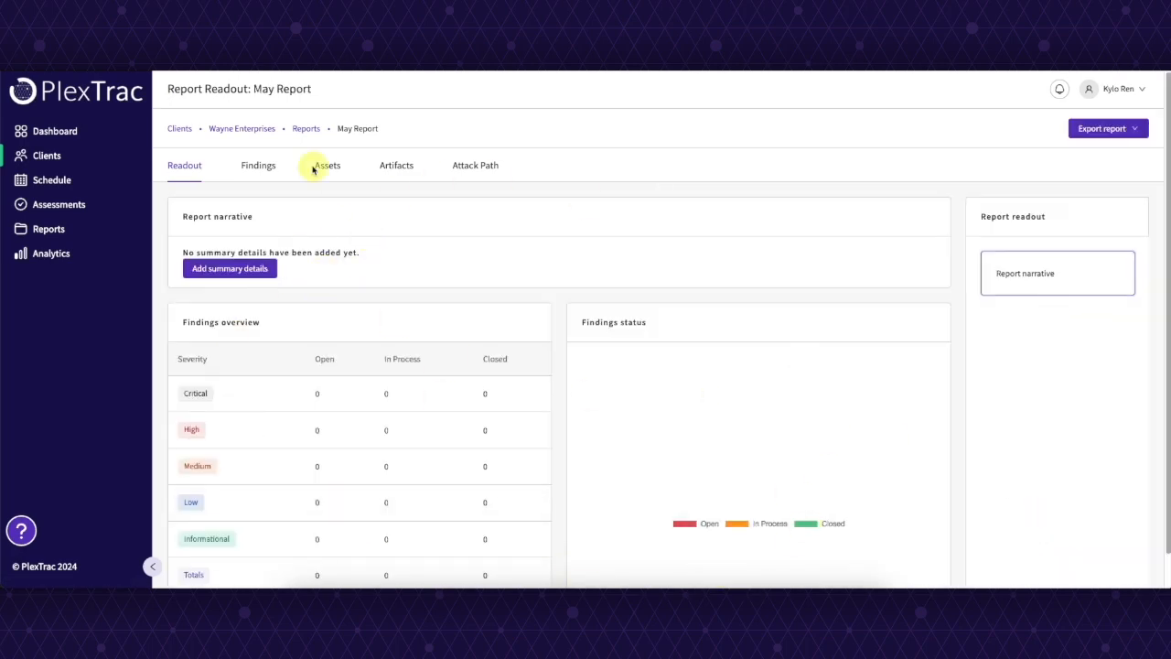
pyautogui.click(50, 187)
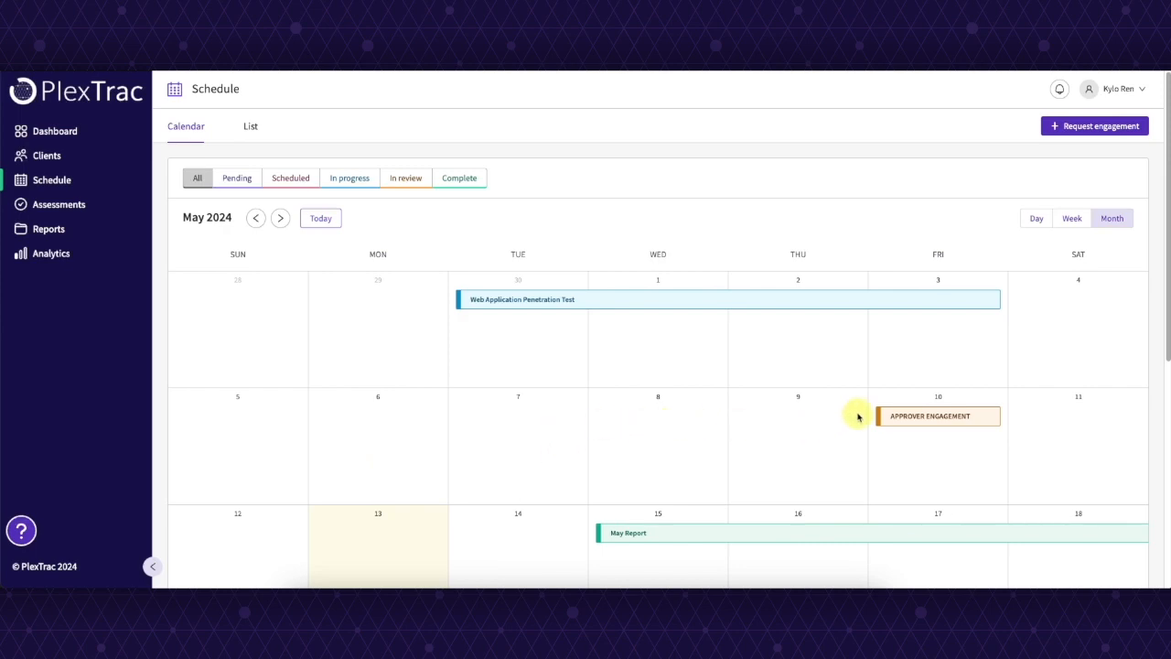
pyautogui.moveTo(925, 425)
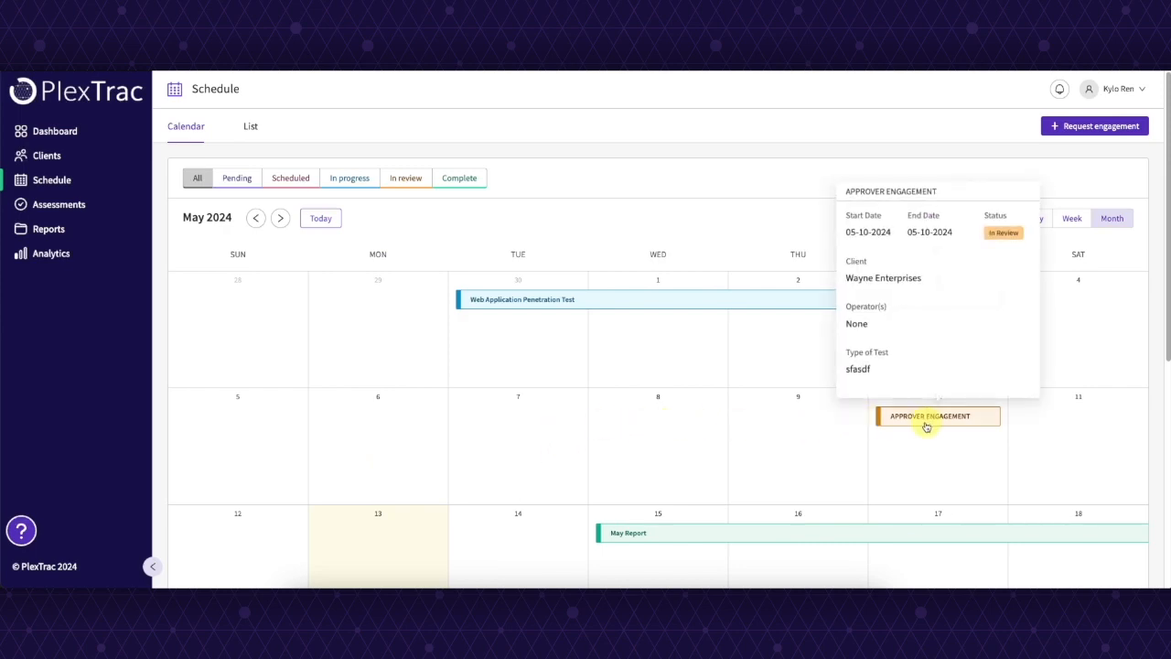